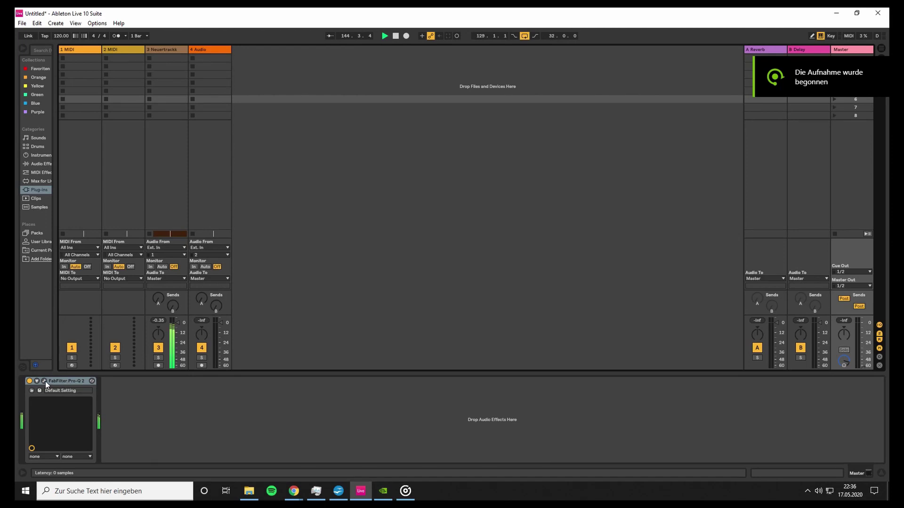
- Open the master track's FabFilter Pro-Q 2 equalizer with the flat Default Setting preset and reposition its window near the middle of the workspace
click(45, 381)
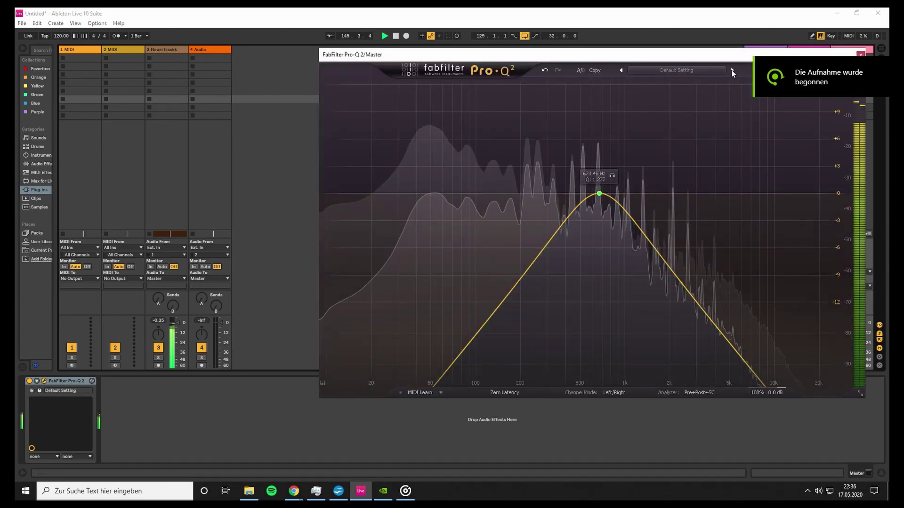
click(732, 70)
click(620, 72)
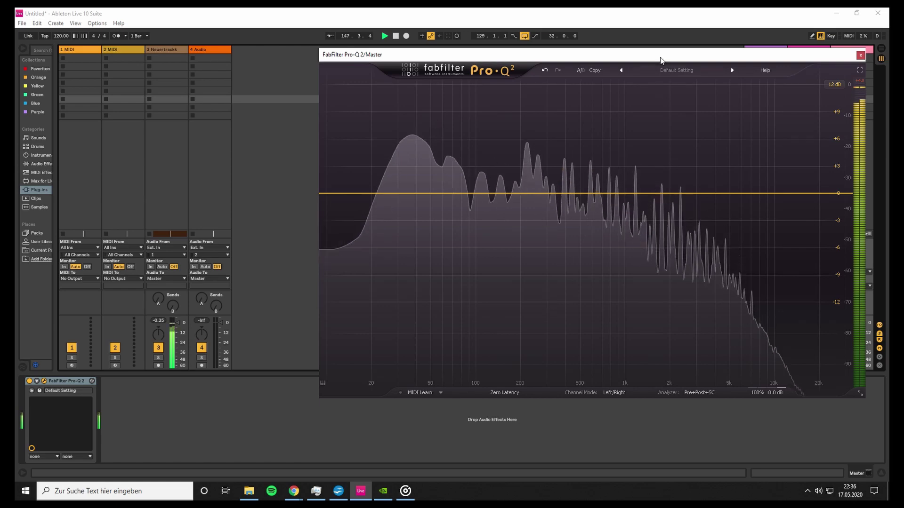
drag(660, 61, 522, 73)
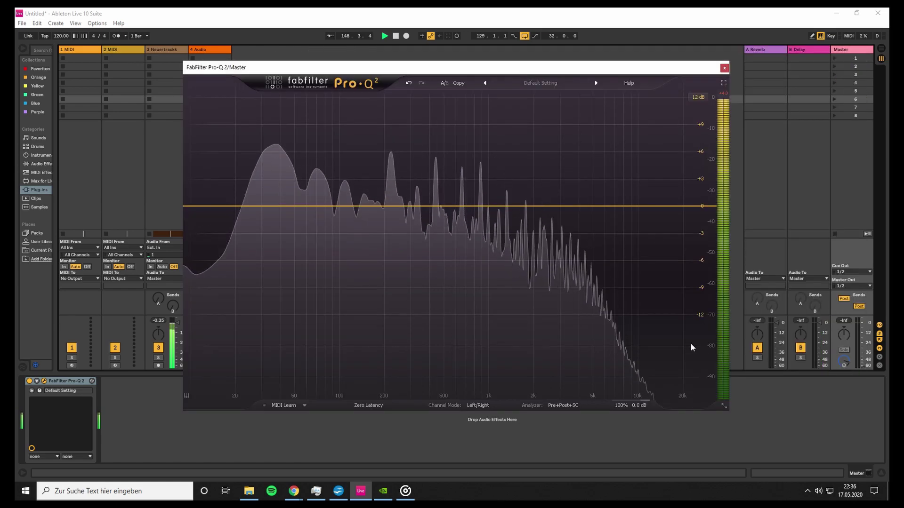
drag(609, 65, 600, 60)
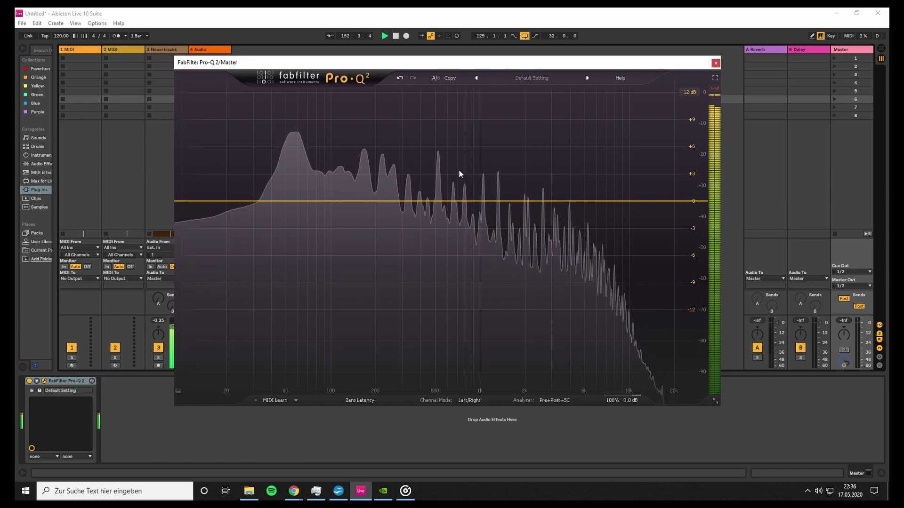
- Add a bell band at about 516 Hz on the flat curve and delete it again
double_click(437, 201)
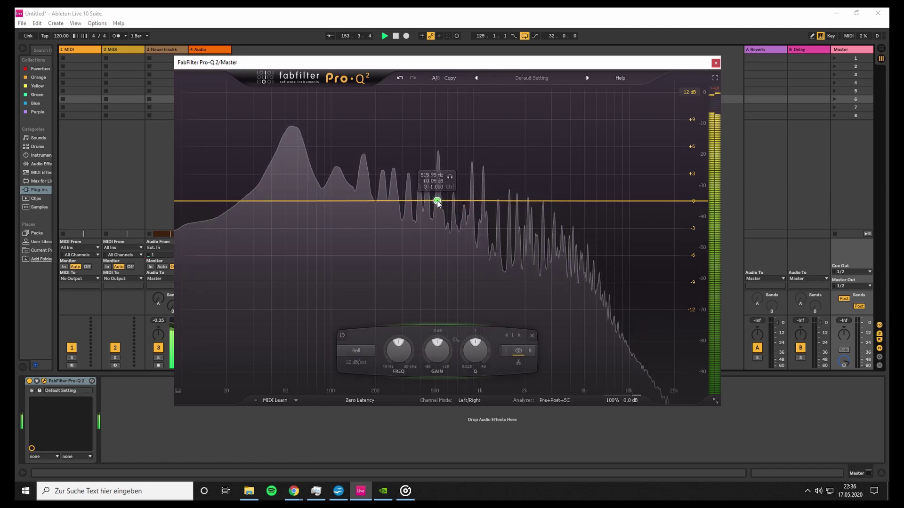
click(531, 336)
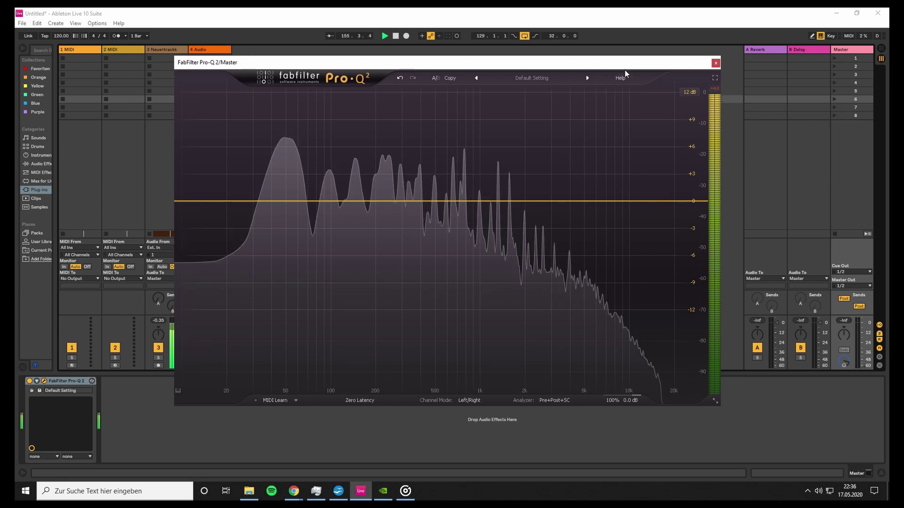
- Check the interface size options without changing them and expand the equalizer to full screen
mouse_move(625, 69)
mouse_down()
mouse_move(631, 59)
mouse_move(672, 58)
mouse_move(639, 60)
mouse_up()
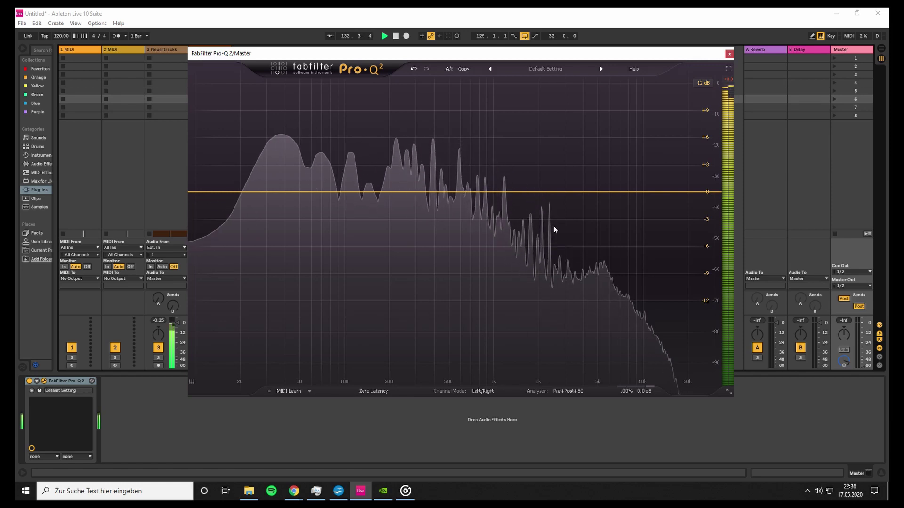
click(725, 392)
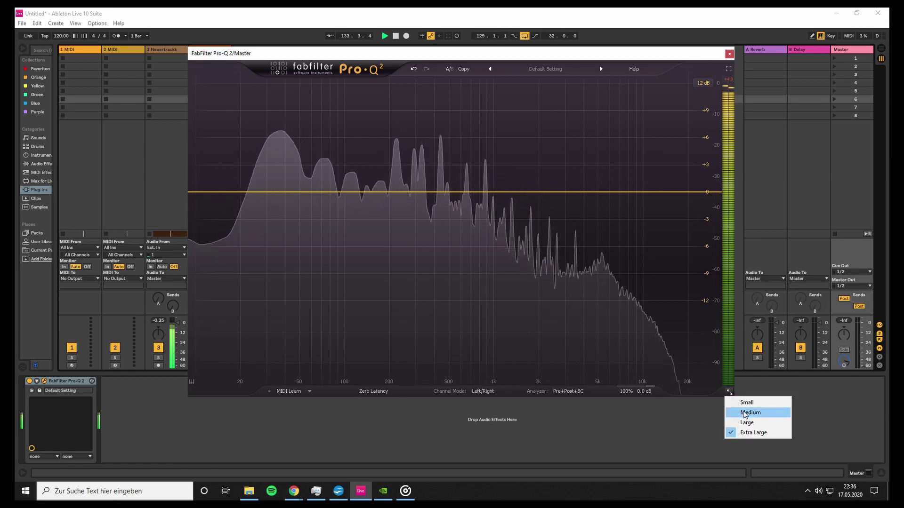
click(746, 407)
click(594, 335)
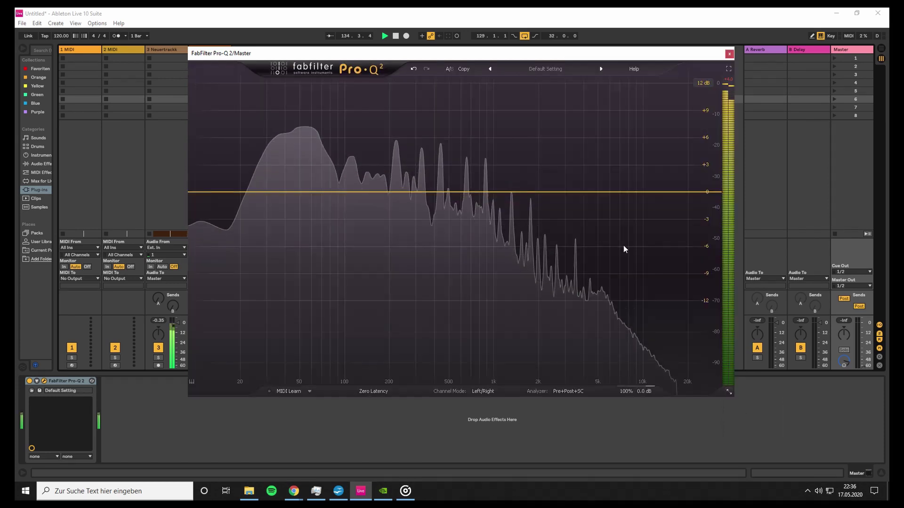
click(729, 69)
key(Escape)
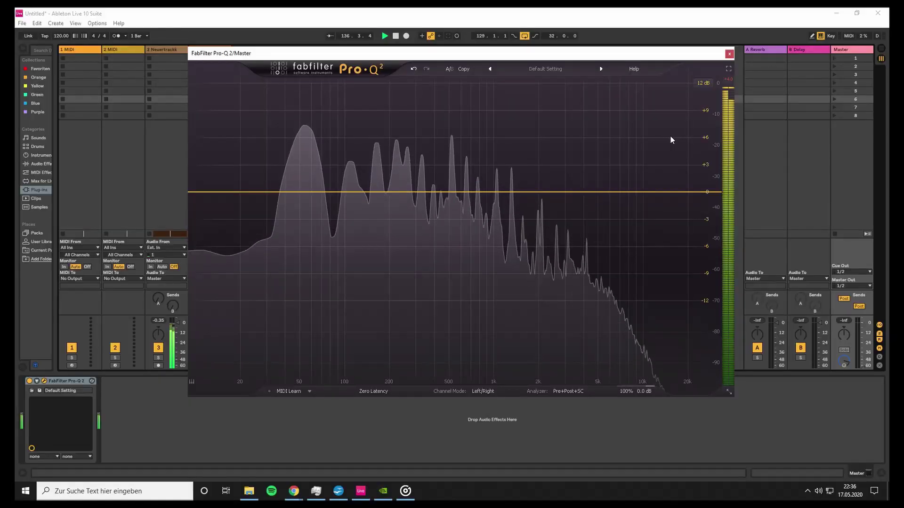
click(730, 70)
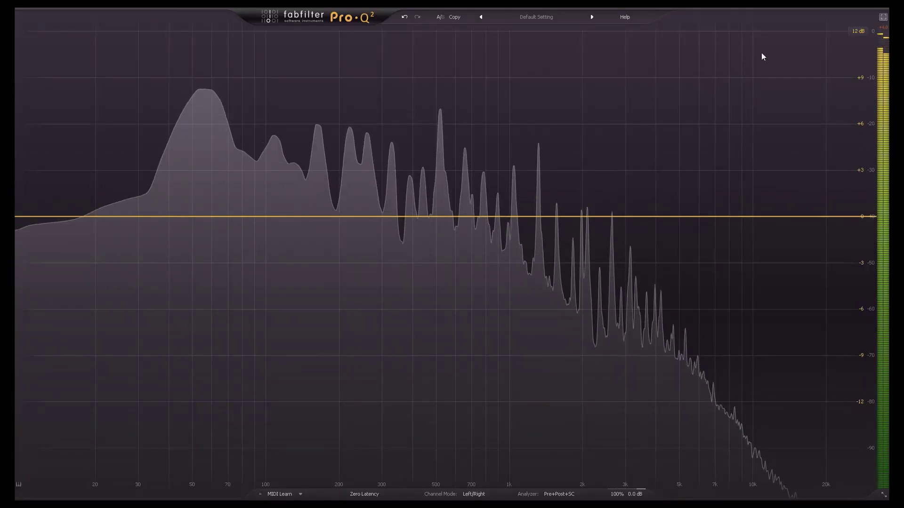
- Set the display range to 6 dB and add a bell band just above 1 kHz with almost no gain
click(859, 30)
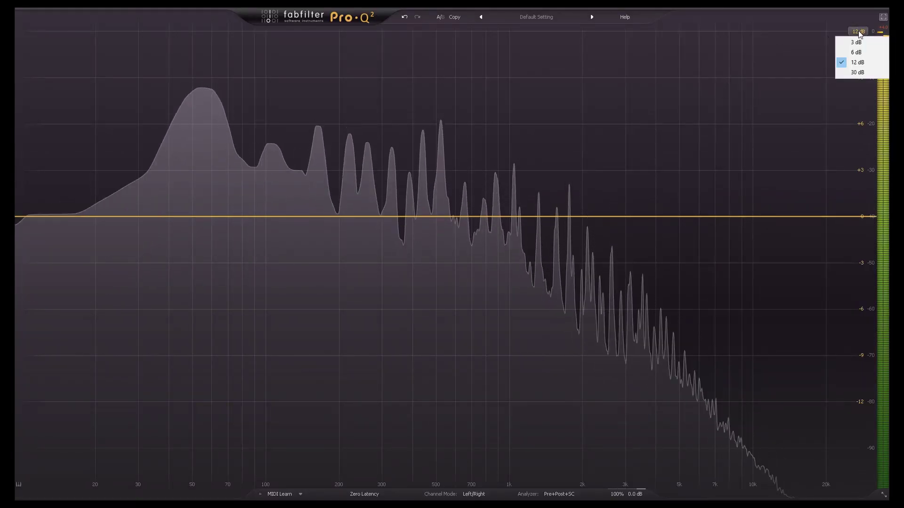
click(859, 50)
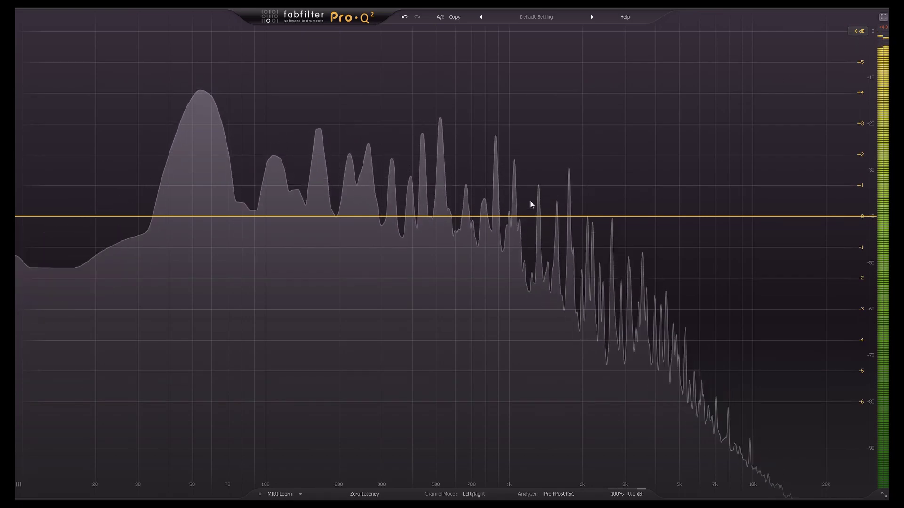
mouse_move(516, 216)
mouse_down()
mouse_move(539, 9)
mouse_move(526, 87)
mouse_move(530, 162)
mouse_move(517, 215)
mouse_up()
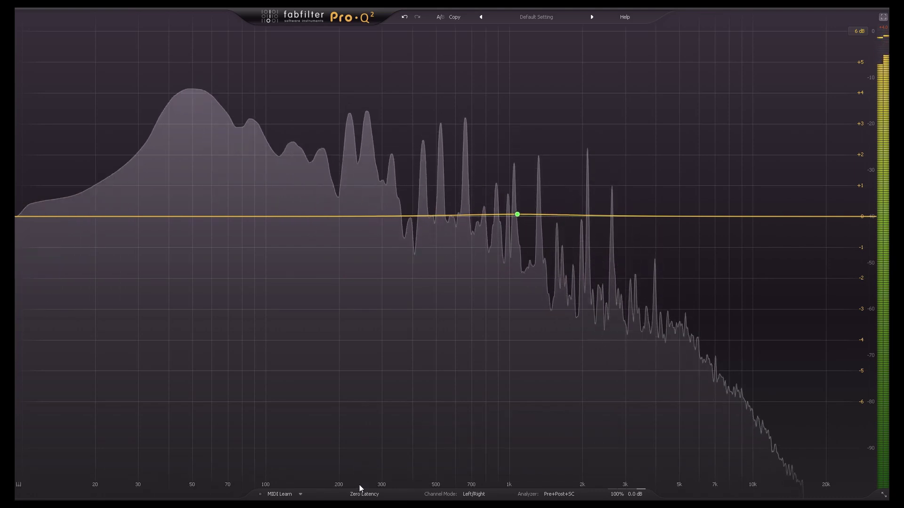
- Show the piano keyboard along the frequency scale and move the band down to about 220 Hz with it
drag(361, 483, 373, 506)
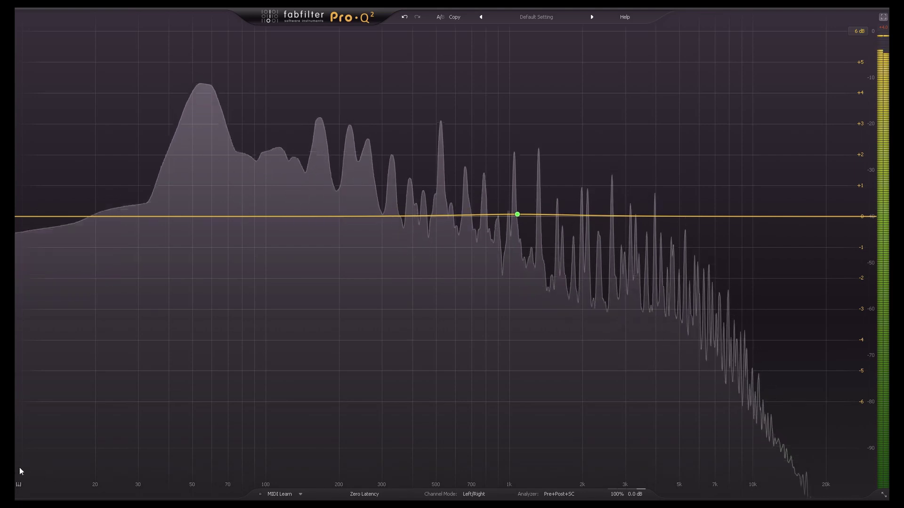
click(20, 484)
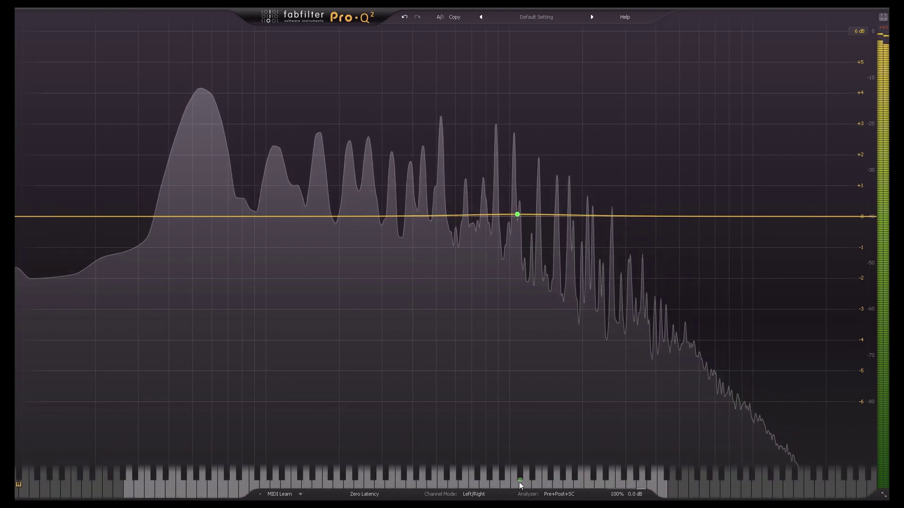
drag(518, 480, 342, 477)
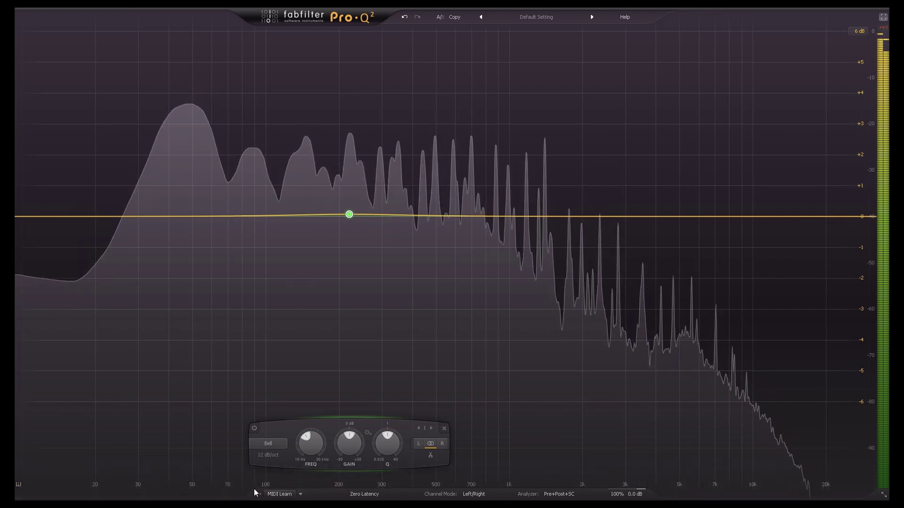
- Examine the latency mode and the analyzer settings, keeping the analyzer range at 90 dB
click(364, 494)
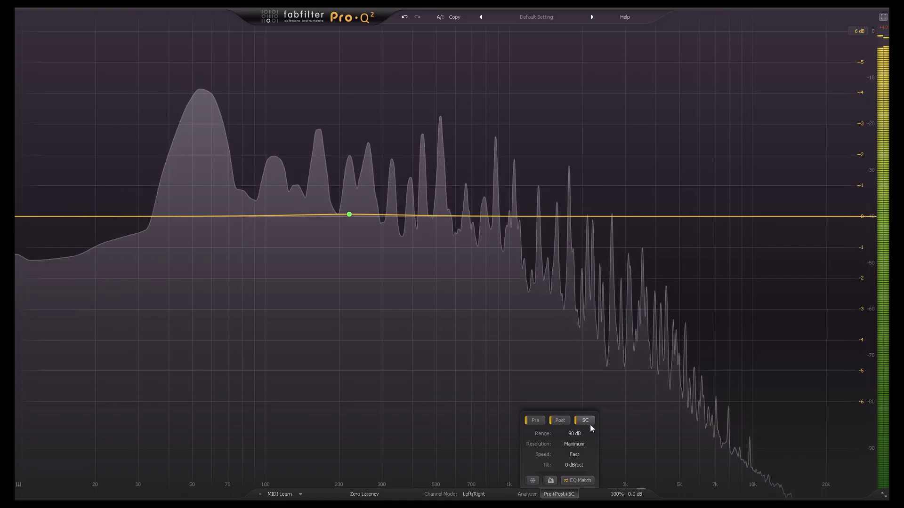
mouse_move(590, 425)
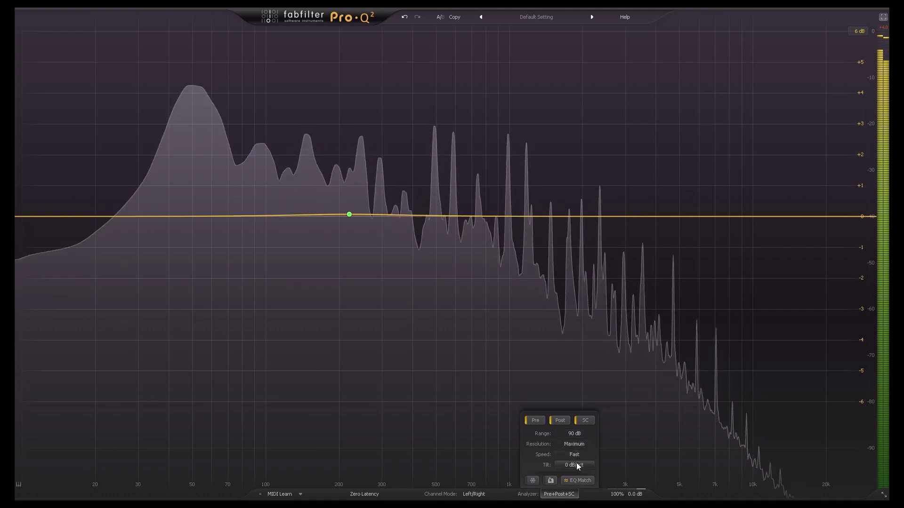
click(574, 435)
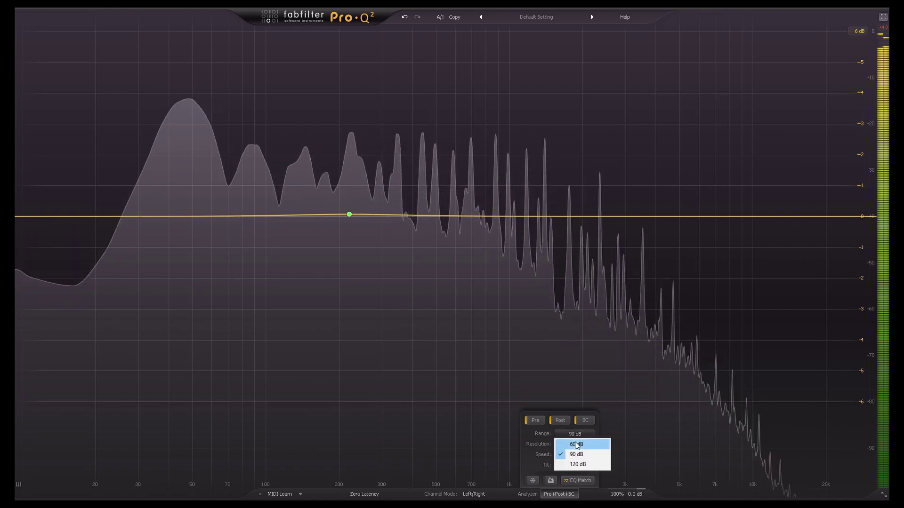
click(576, 455)
- Try the Low analyzer resolution and return it to Maximum
click(574, 444)
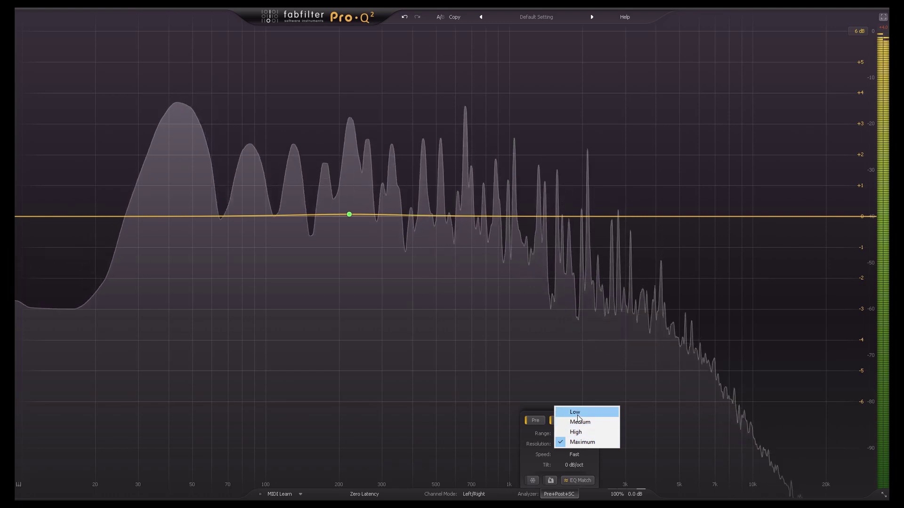
click(575, 412)
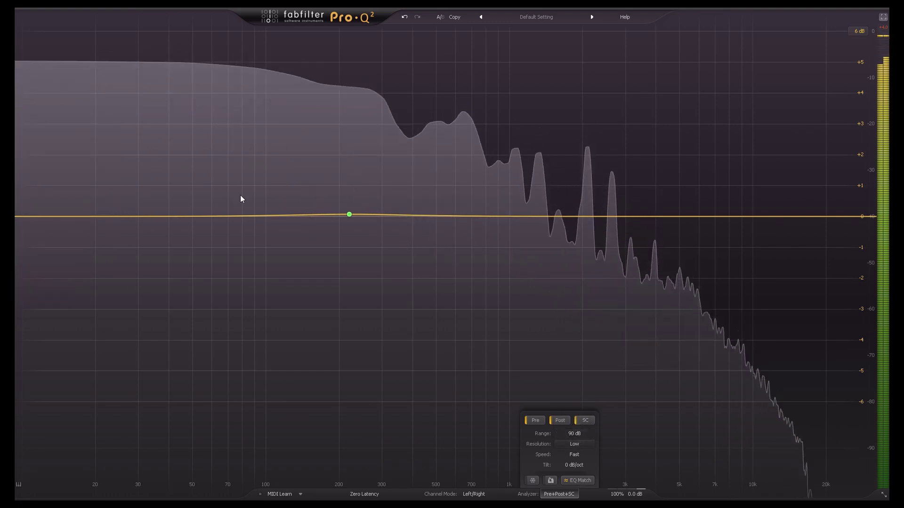
click(570, 445)
click(573, 440)
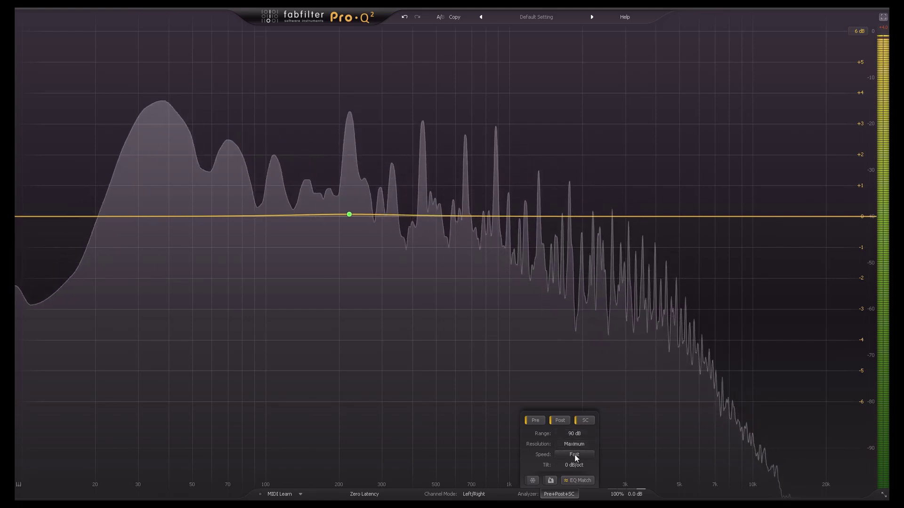
- Try the Very Slow analyzer speed and return it to Fast
click(574, 454)
click(581, 414)
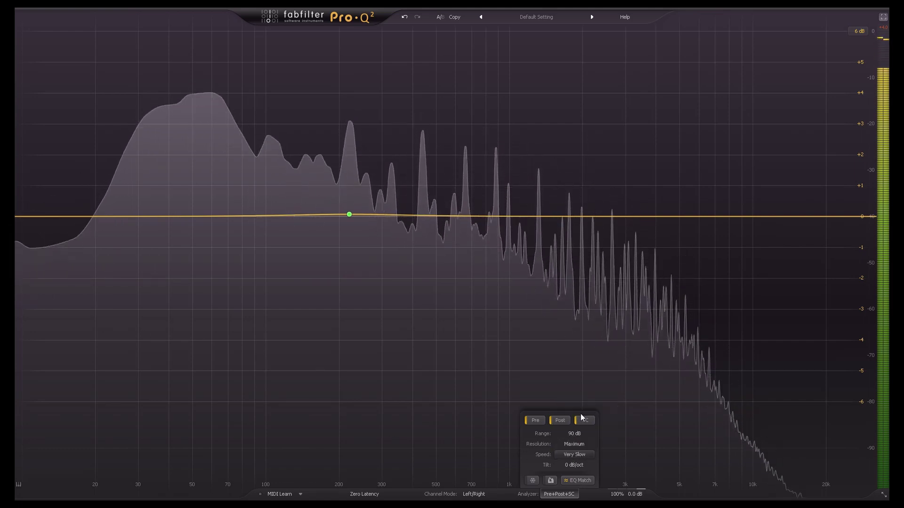
click(572, 456)
click(582, 444)
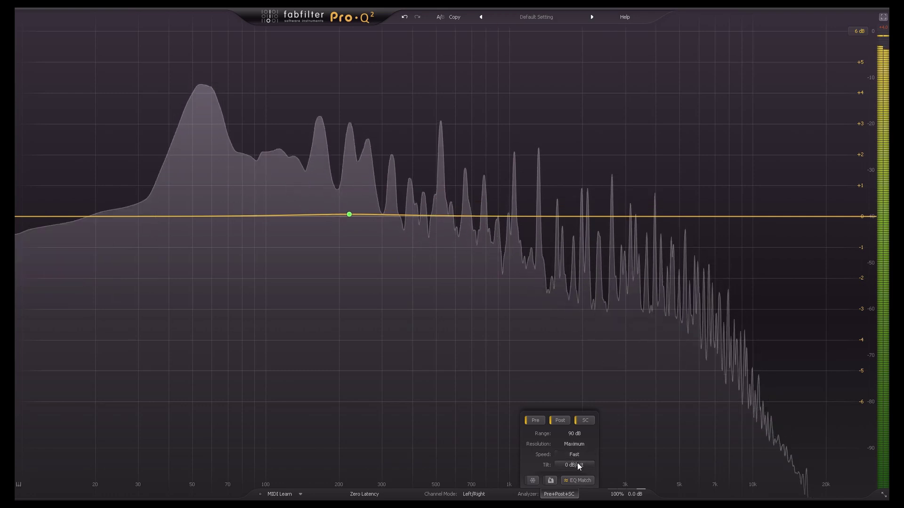
- Compare analyzer tilts of 4.5 dB/oct and 6 dB/oct, and return the tilt to 0 dB/oct
click(574, 465)
click(584, 453)
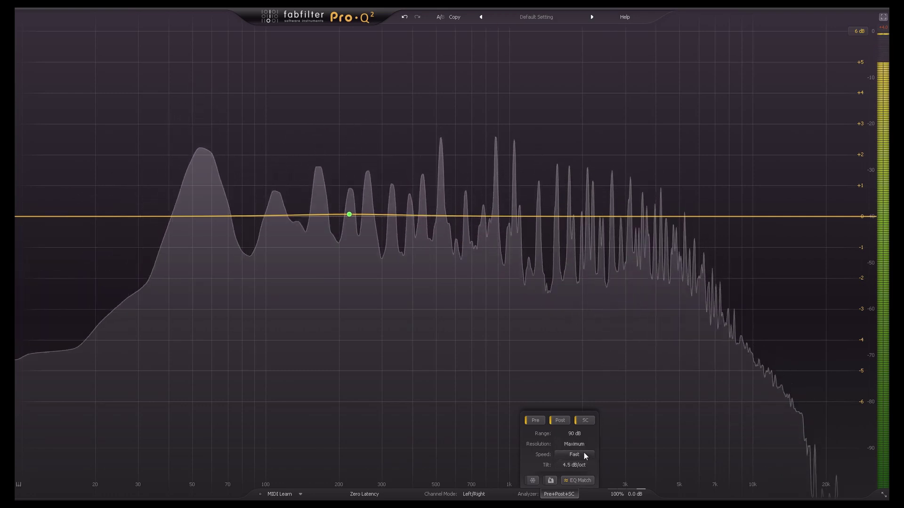
click(577, 467)
click(583, 463)
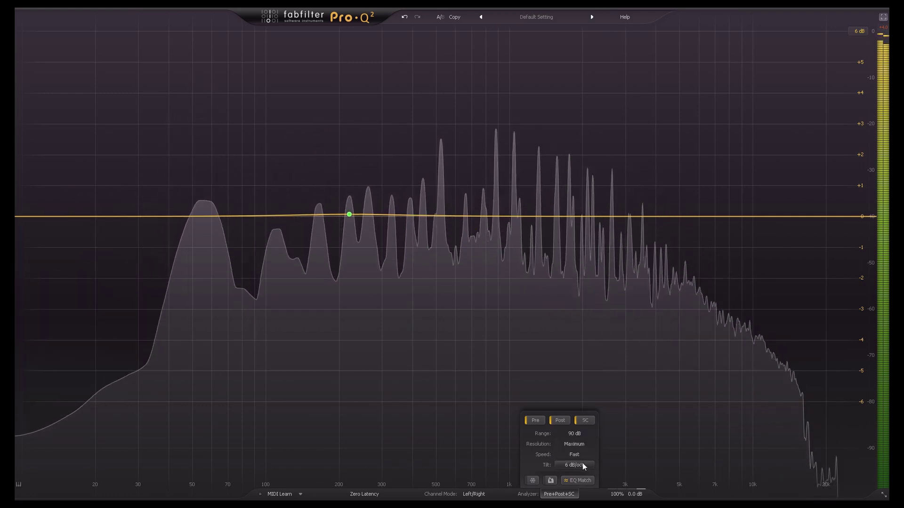
click(580, 463)
click(578, 454)
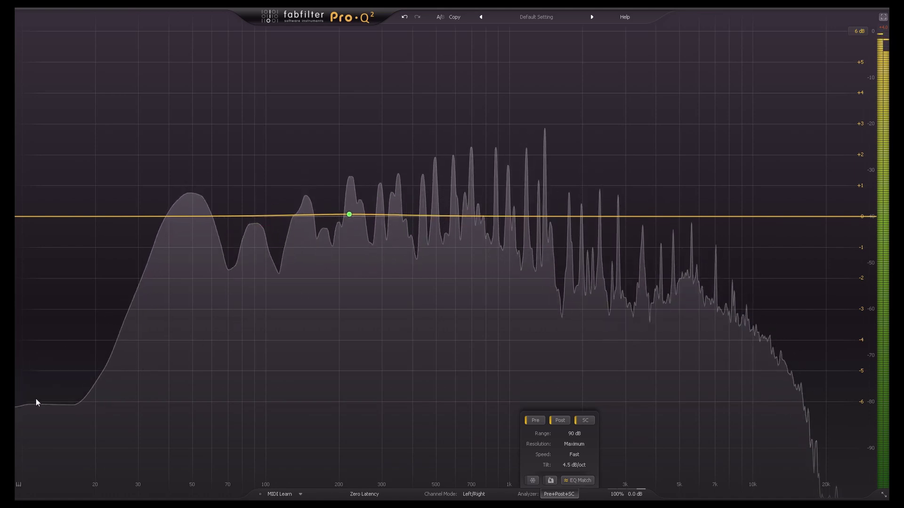
click(582, 469)
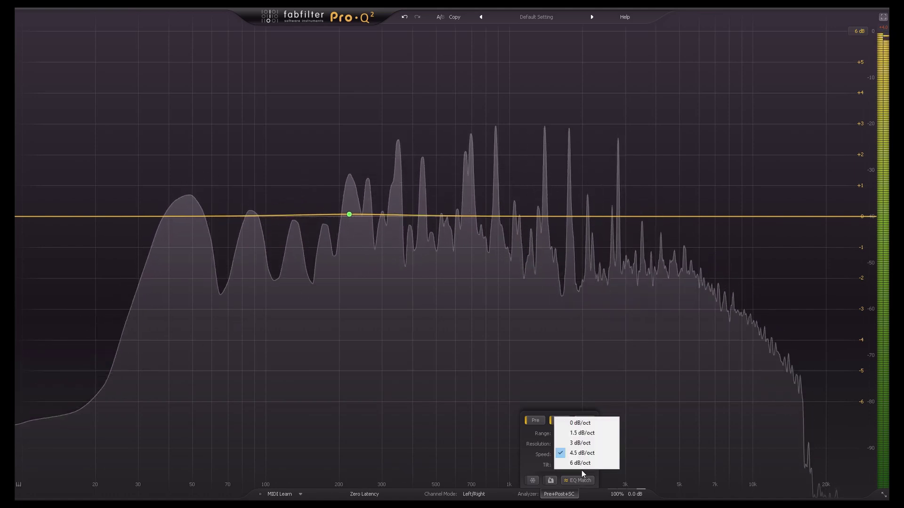
click(587, 426)
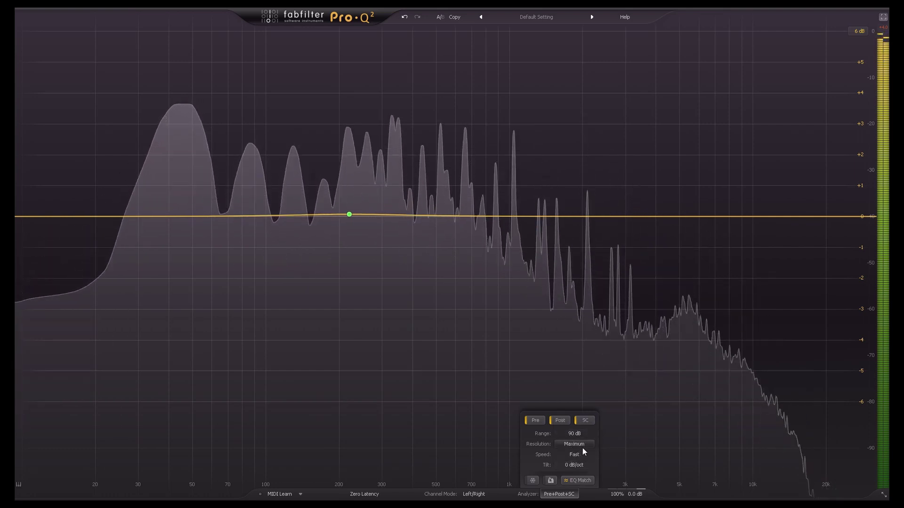
- Try the analyzer's Spectrum Grab and Freeze options, leaving both switched off
mouse_move(583, 447)
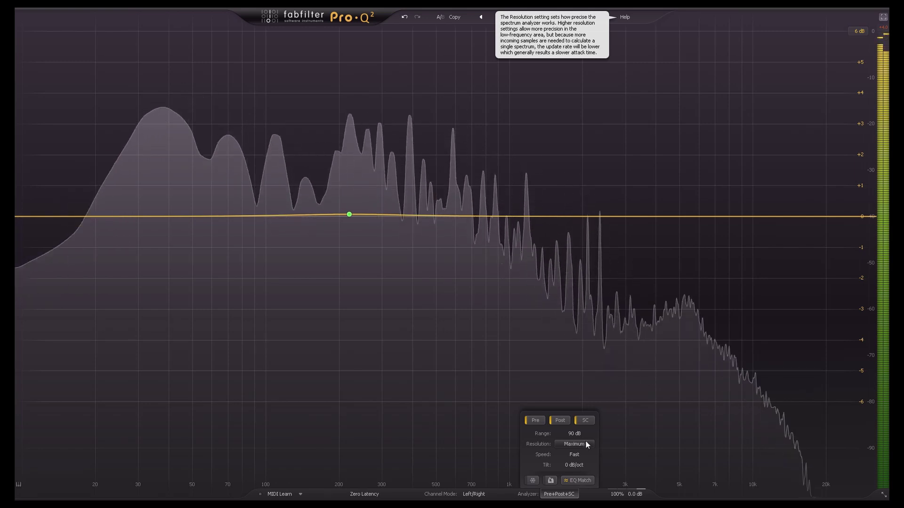
click(551, 481)
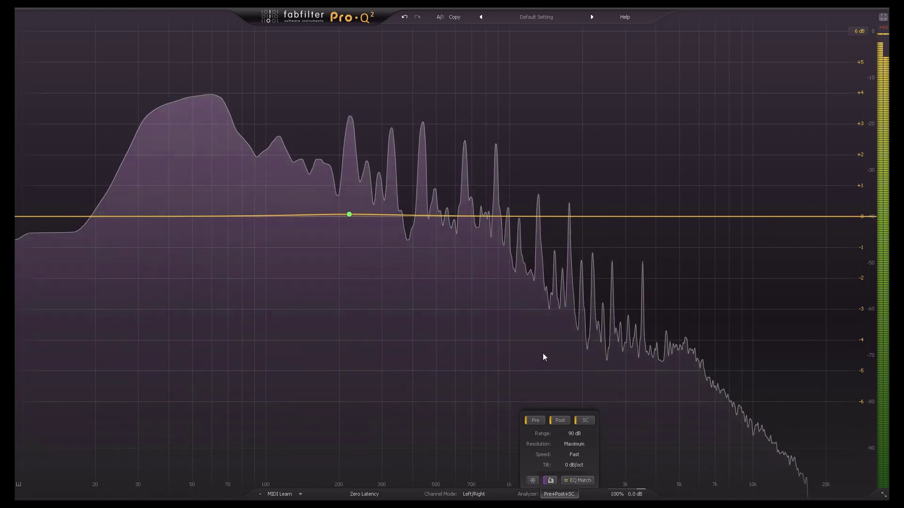
click(557, 495)
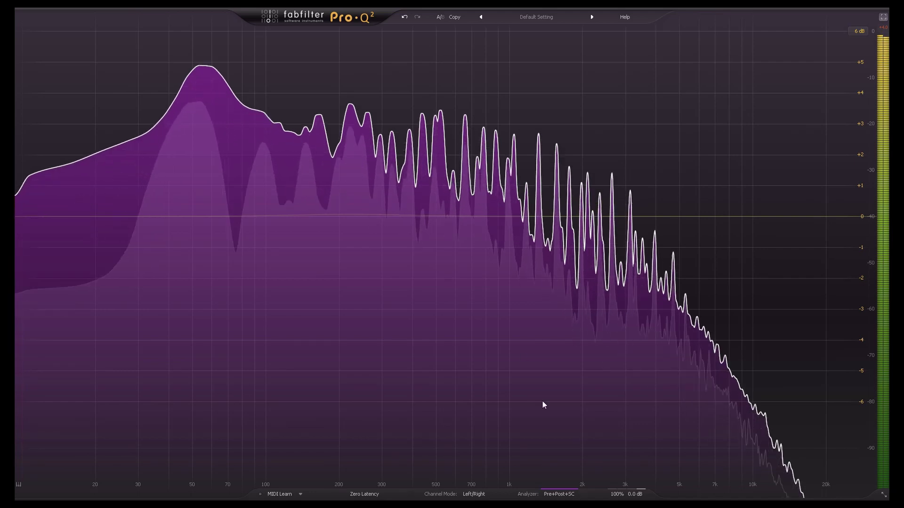
mouse_move(560, 494)
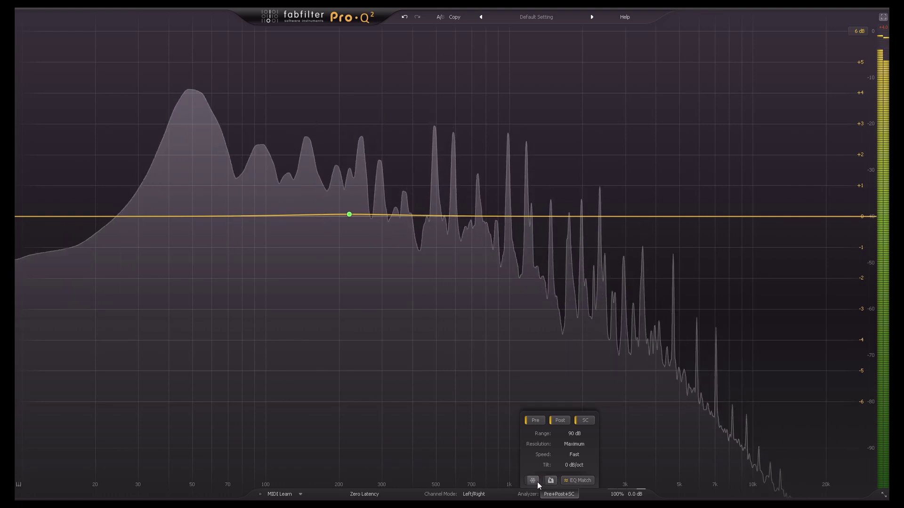
click(533, 480)
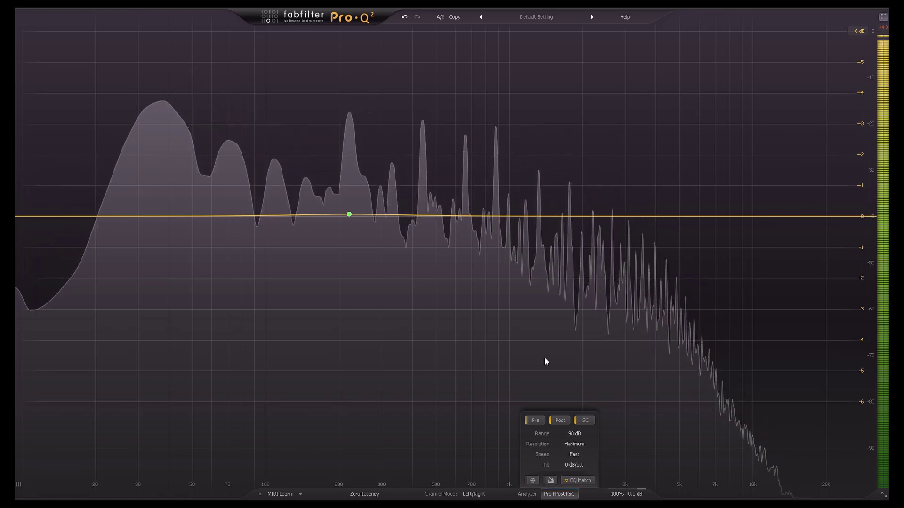
- Exit the full-screen plug-in view and switch back to full screen
key(Escape)
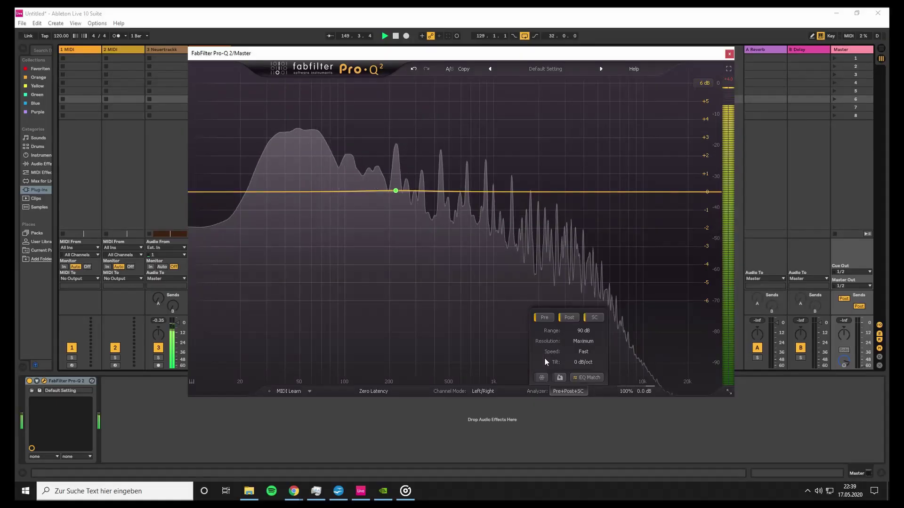
click(729, 68)
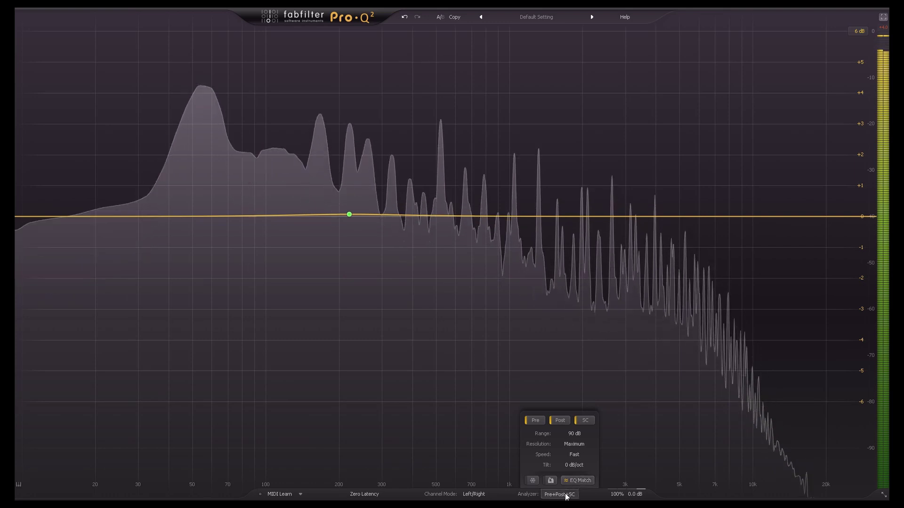
- Close the analyzer settings and add a bell band on the curve at about 775 Hz and -0.06 dB
click(470, 216)
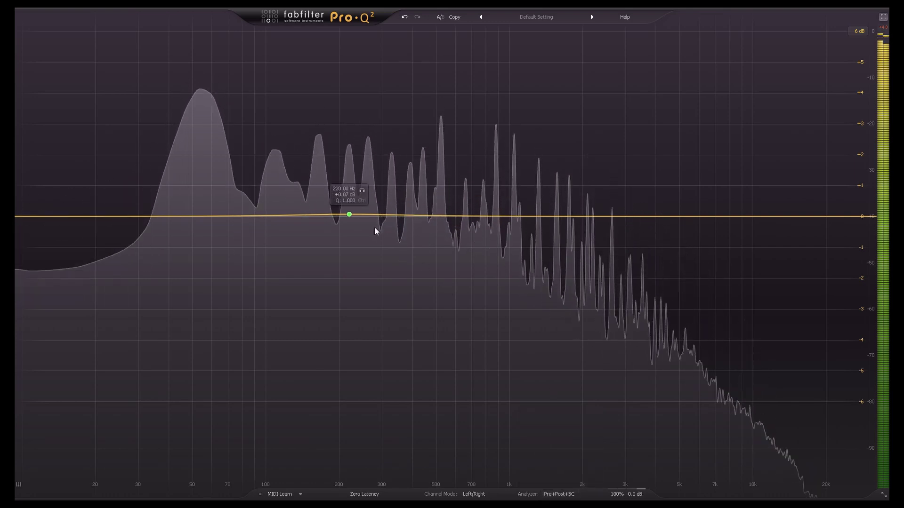
click(482, 217)
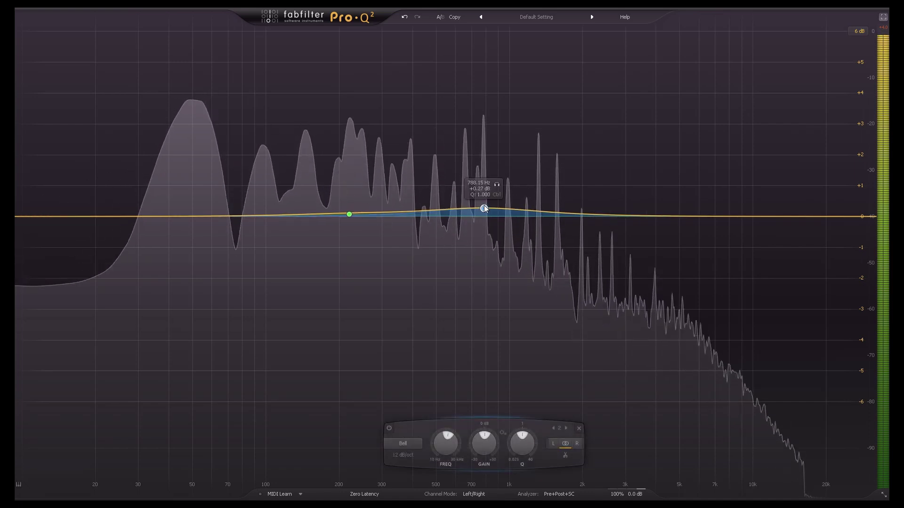
- Try adding bell bands at about 1865 Hz, +1.65 dB and 2086 Hz, -1.62 dB, and undo both
double_click(575, 166)
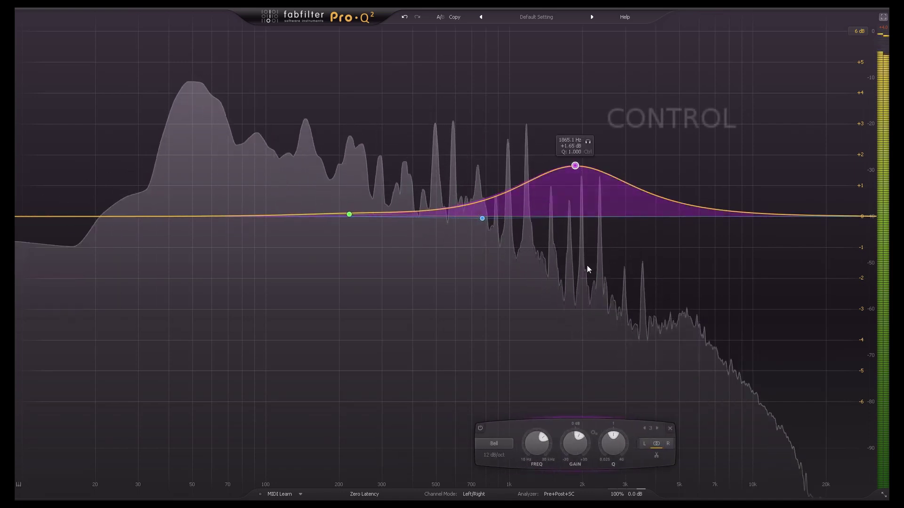
double_click(586, 267)
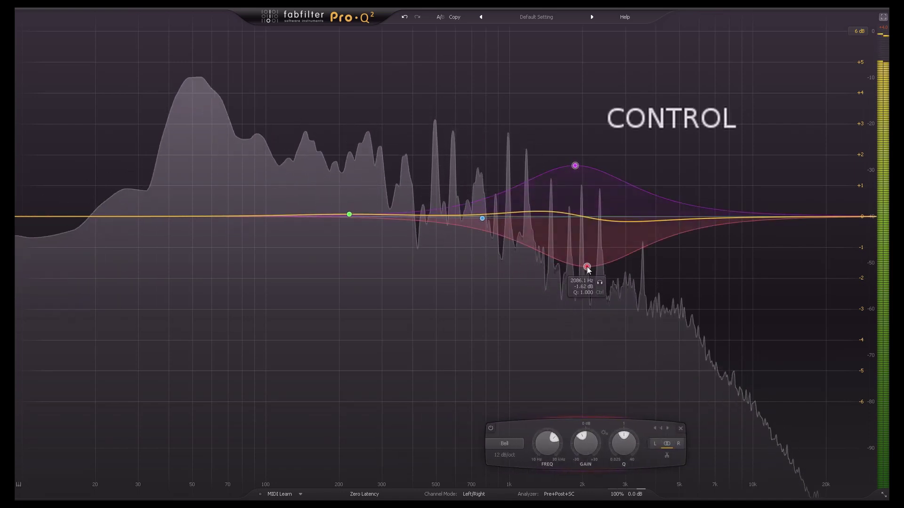
double_click(401, 18)
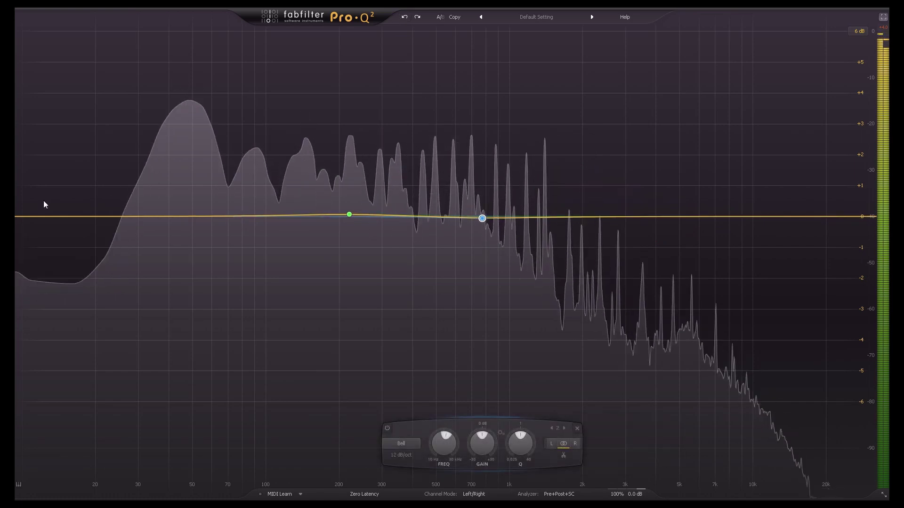
- Add a low cut filter at the curve's low end and place it at about 25 Hz
click(43, 213)
drag(43, 214, 120, 221)
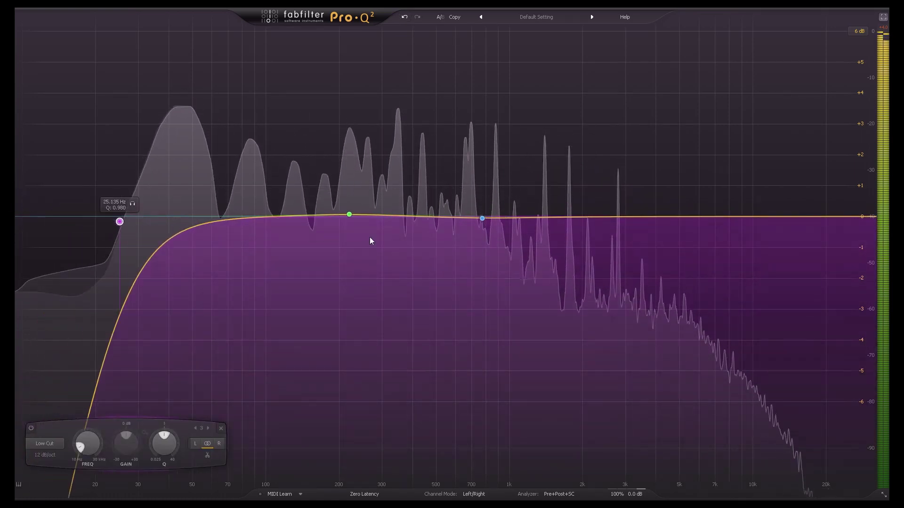
- Try a high cut at about 7690 Hz and another band pulled from the curve's high end, deleting both
double_click(869, 207)
drag(868, 207, 723, 209)
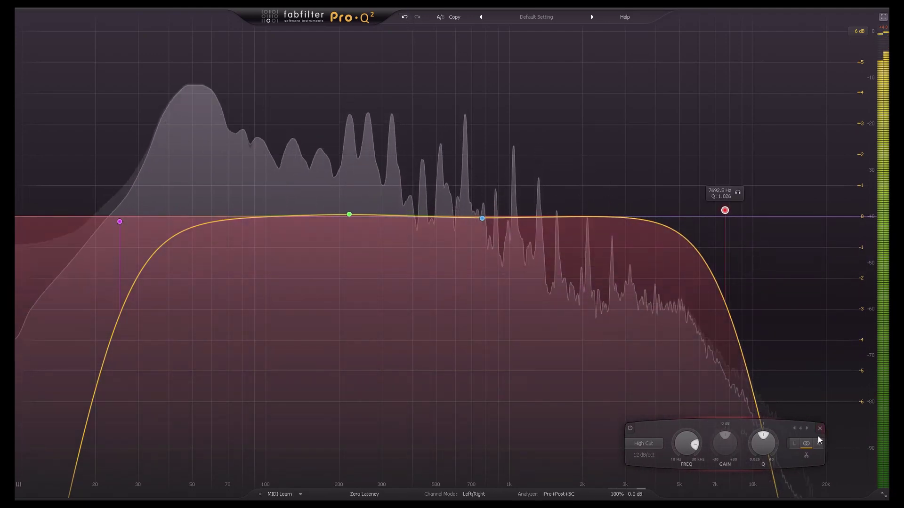
click(819, 429)
drag(876, 216, 681, 247)
click(770, 428)
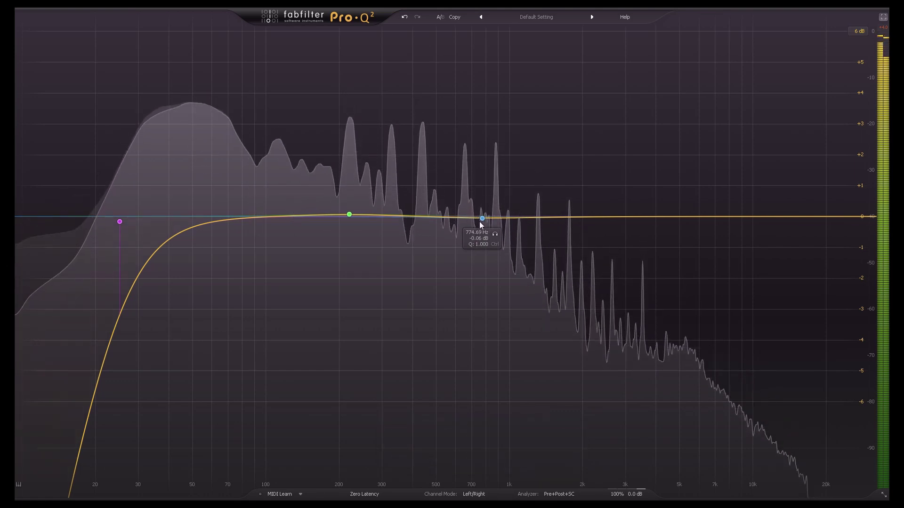
- Shift the two bell bands together, and move all three bands as a group until the lower bell reaches about 224 Hz, -1.08 dB
ctrl+click(349, 214)
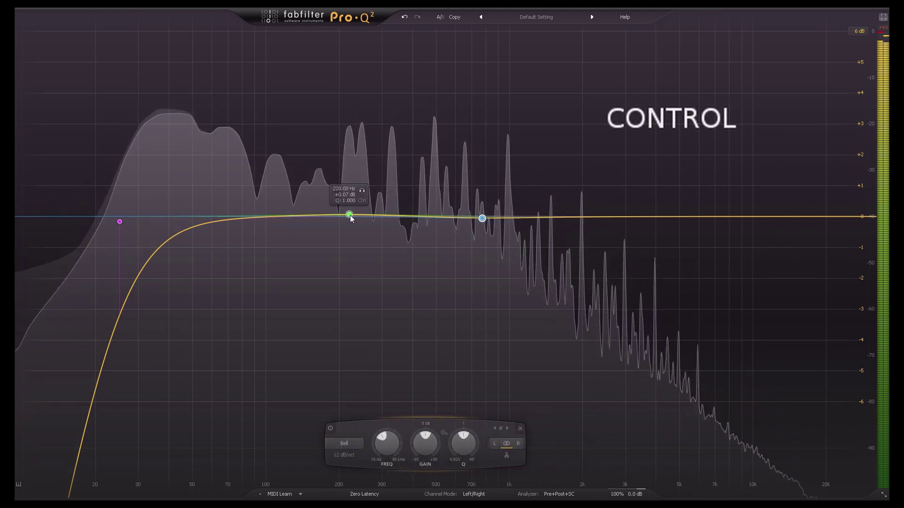
mouse_move(481, 216)
mouse_down()
mouse_move(486, 190)
mouse_move(483, 239)
mouse_move(487, 210)
mouse_up()
drag(618, 116, 89, 323)
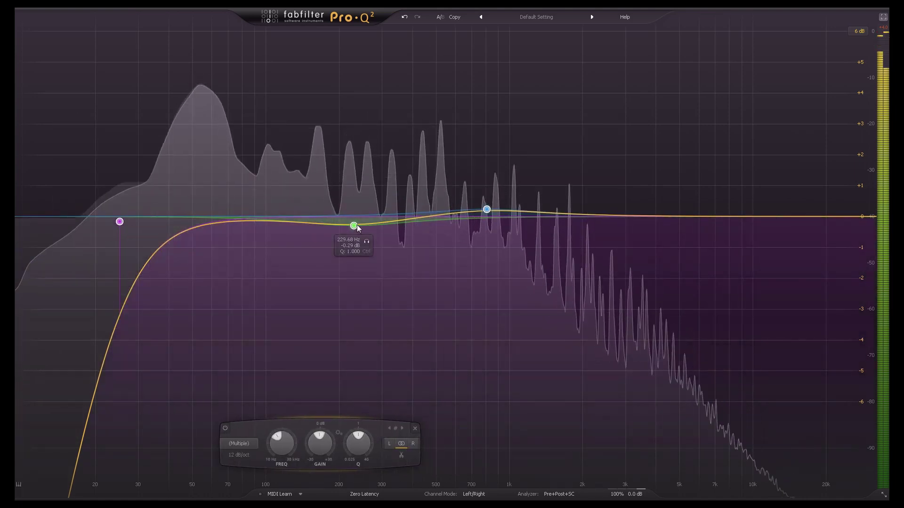
drag(353, 226, 355, 250)
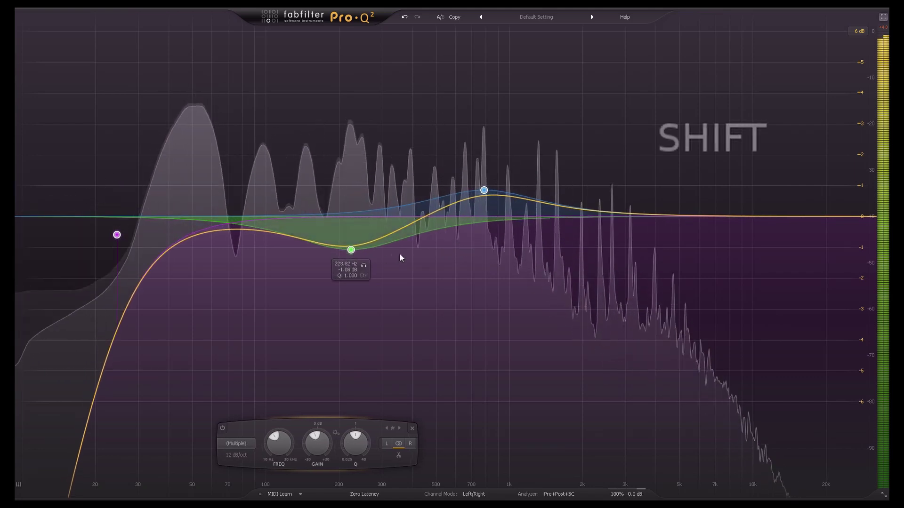
- Select only the two bell bands, move them together until the lower one reaches about 207 Hz, -0.99 dB, and deselect them
click(400, 254)
shift+click(351, 250)
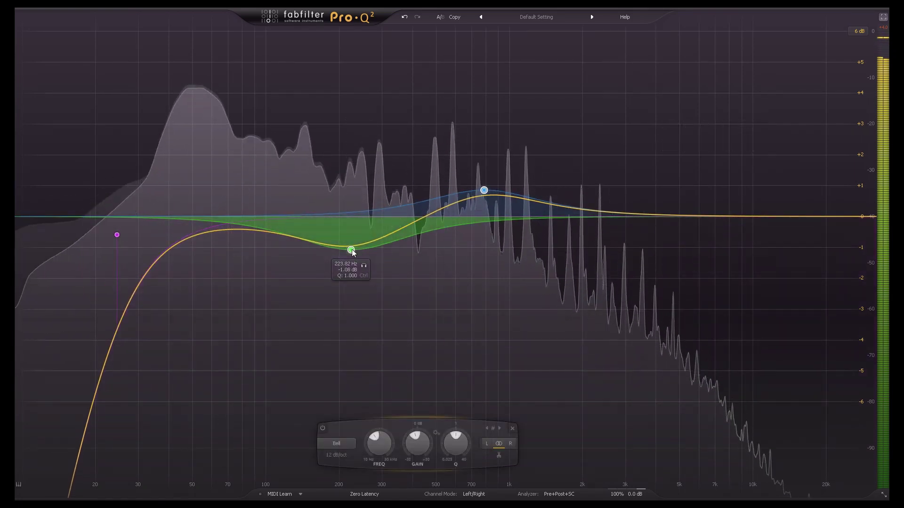
mouse_move(351, 250)
mouse_down()
mouse_move(351, 203)
mouse_move(345, 252)
mouse_up()
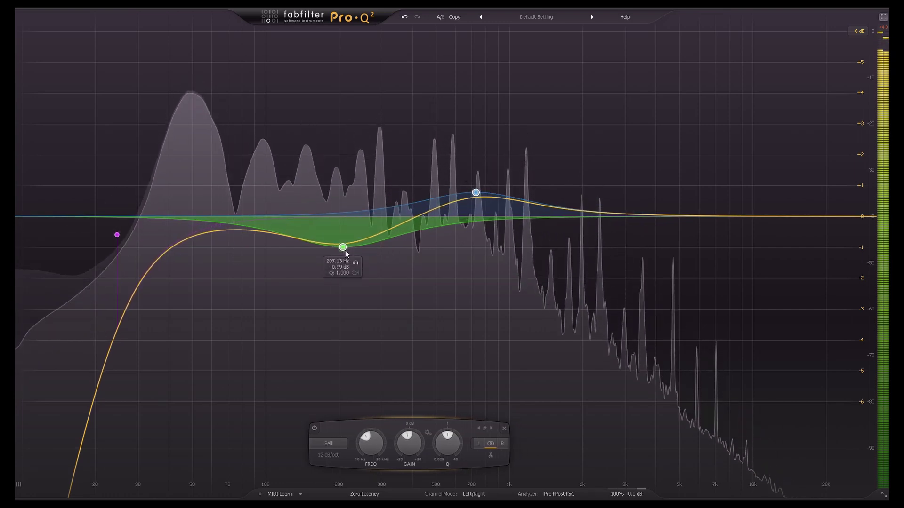
click(400, 267)
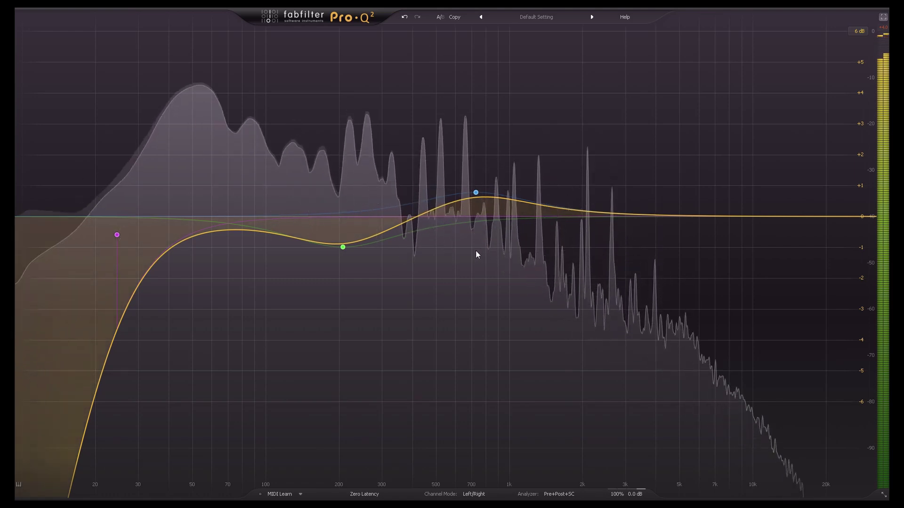
- Examine the filter shapes available for the upper bell band, keeping Bell
click(475, 193)
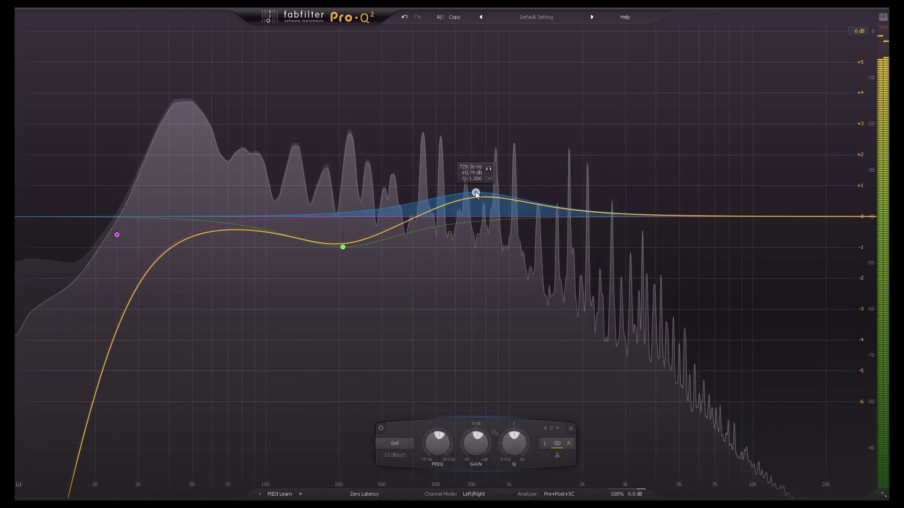
click(410, 444)
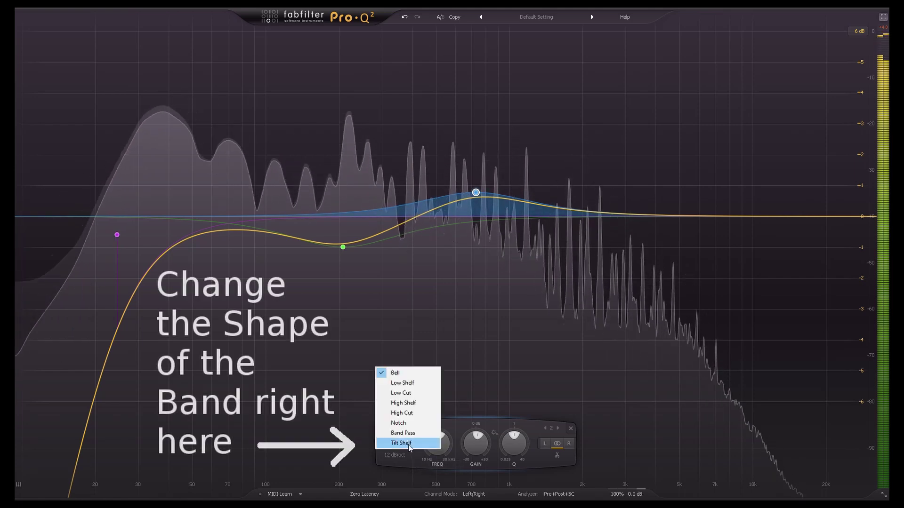
click(505, 450)
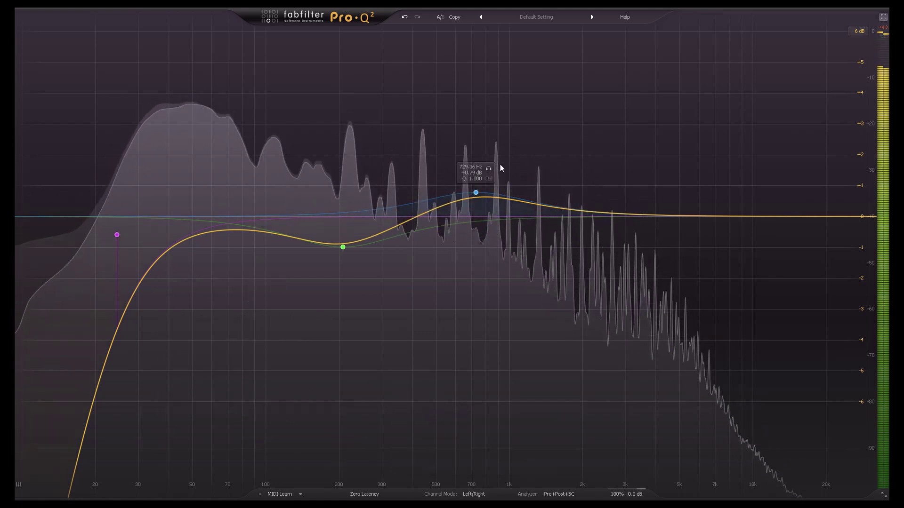
- Narrow the upper bell band to a Q of about 10.45 at 696 Hz, and widen it to about 3.58
key(ctrl)
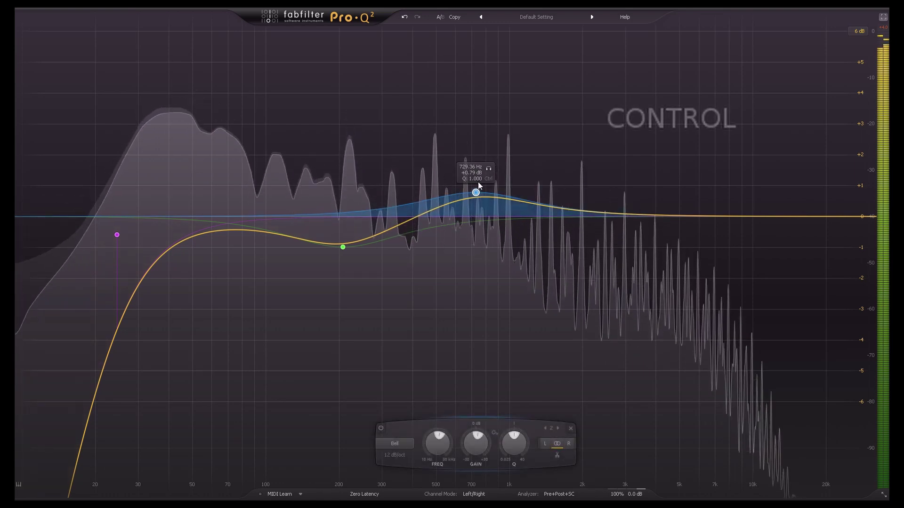
mouse_move(478, 192)
mouse_down()
mouse_move(481, 168)
mouse_move(467, 224)
mouse_move(473, 201)
mouse_up()
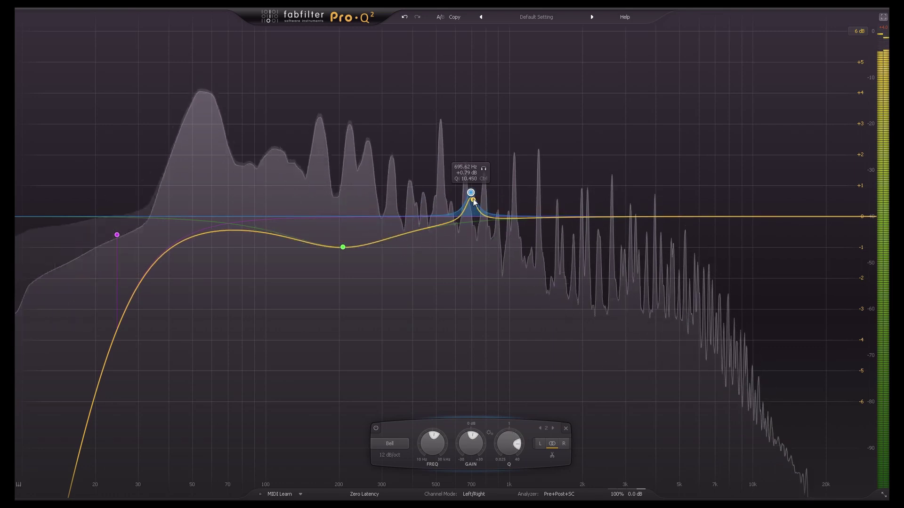
drag(509, 442, 492, 471)
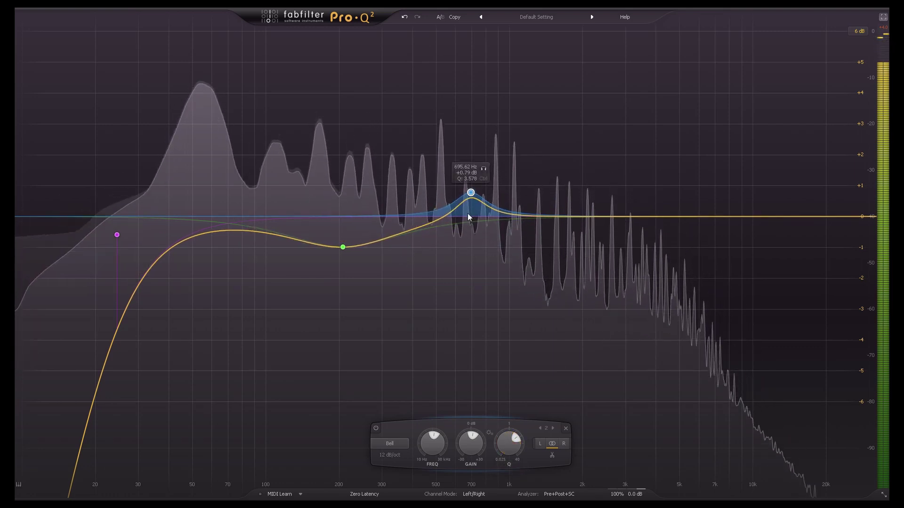
- Move the upper bell band to about 1416 Hz, +1.56 dB, and adjust its Q to about 5.2
drag(473, 193, 549, 177)
scroll(199, 125, down, 5)
scroll(590, 153, up, 6)
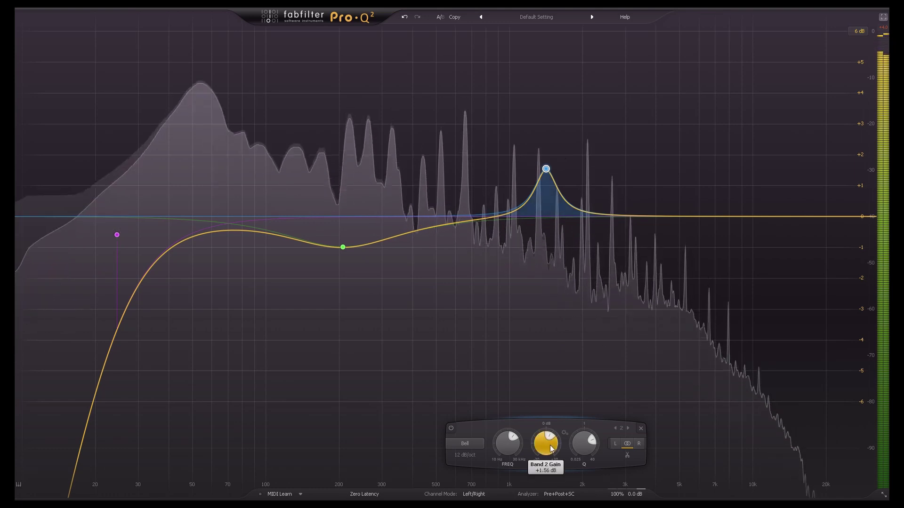
- Set band 2's frequency to exactly 1000 Hz and its gain to 0 dB
double_click(508, 449)
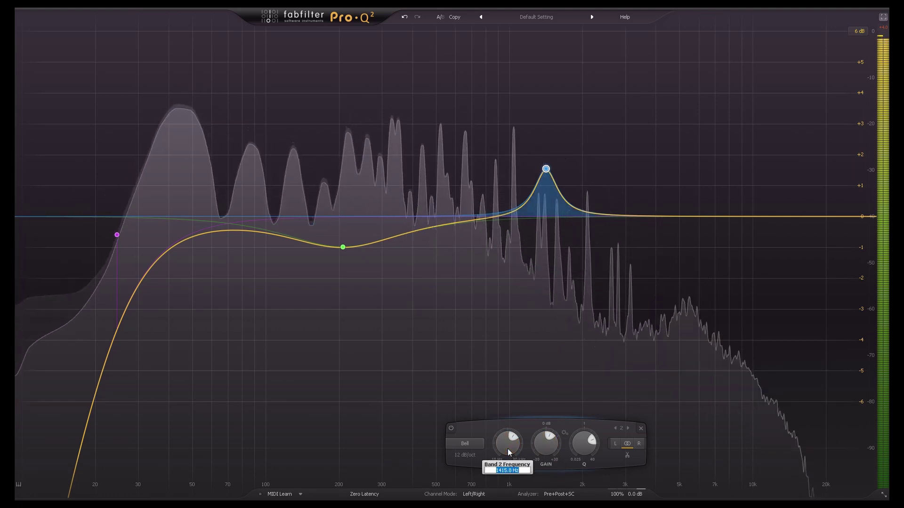
text(^000)
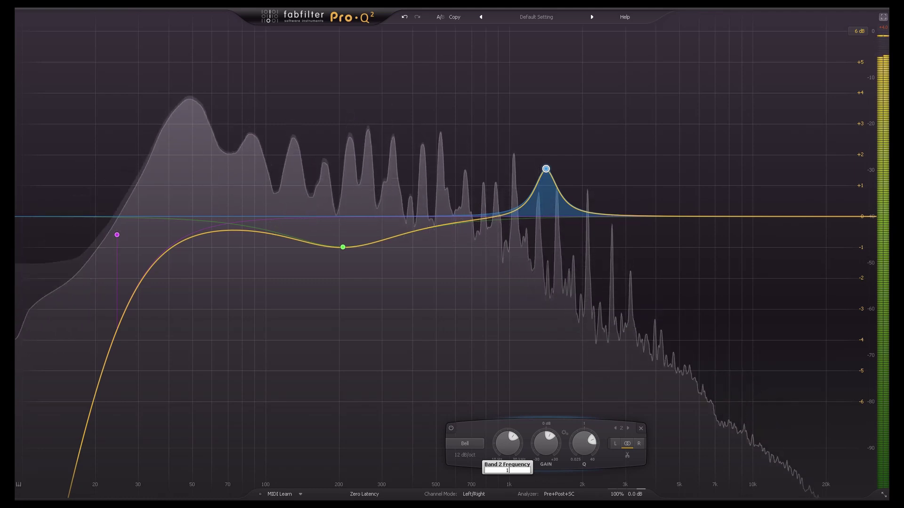
key(Return)
double_click(544, 443)
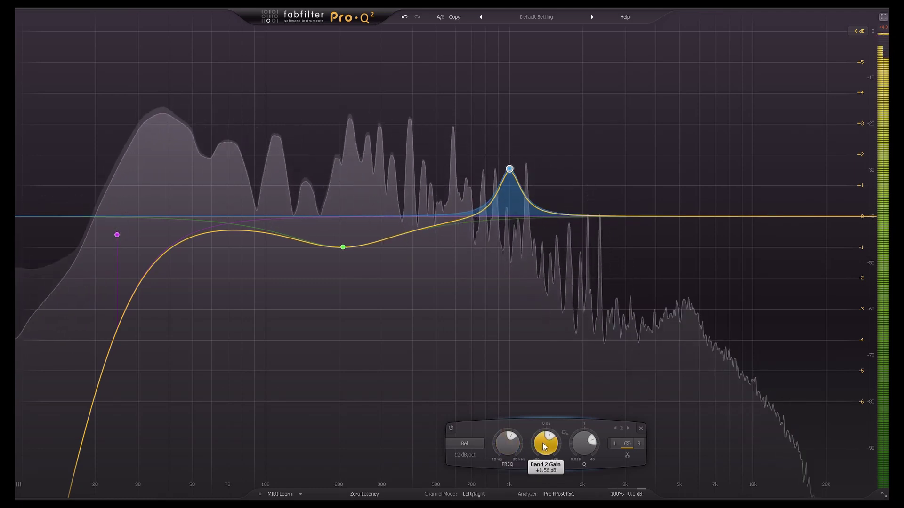
text(0)
key(Return)
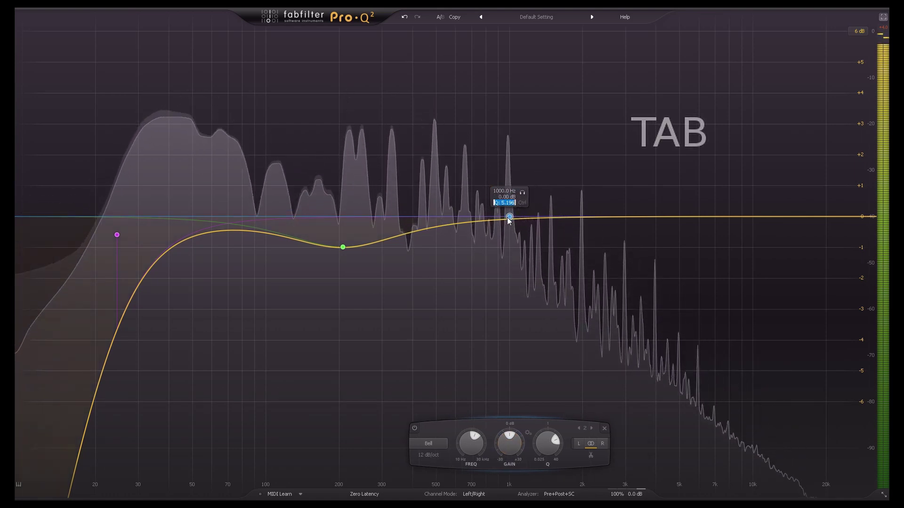
- Step through band 2's Q, gain and frequency values, and enter the note A2 as its frequency
key(Tab)
key(Tab)
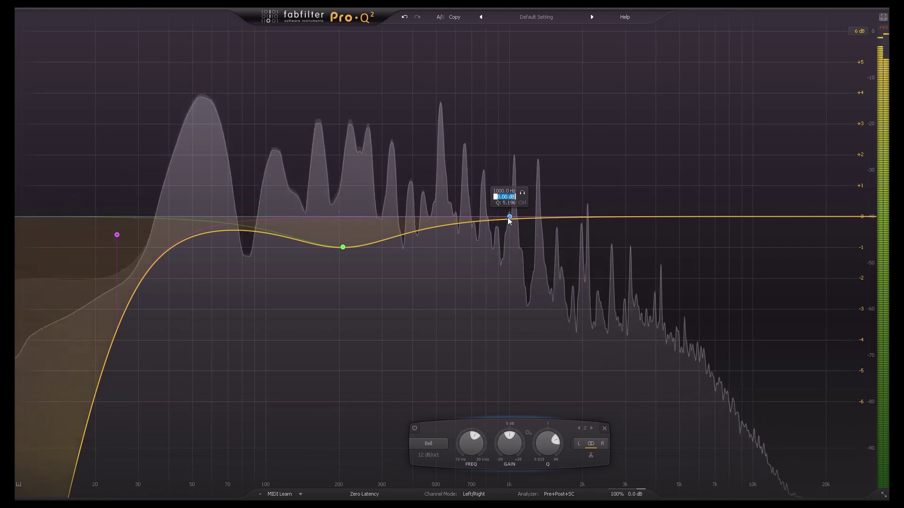
key(Tab)
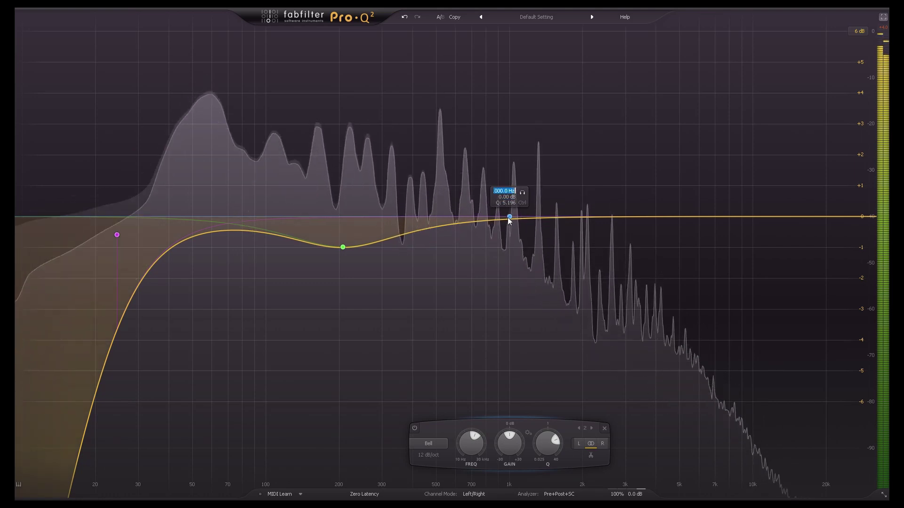
text(A2)
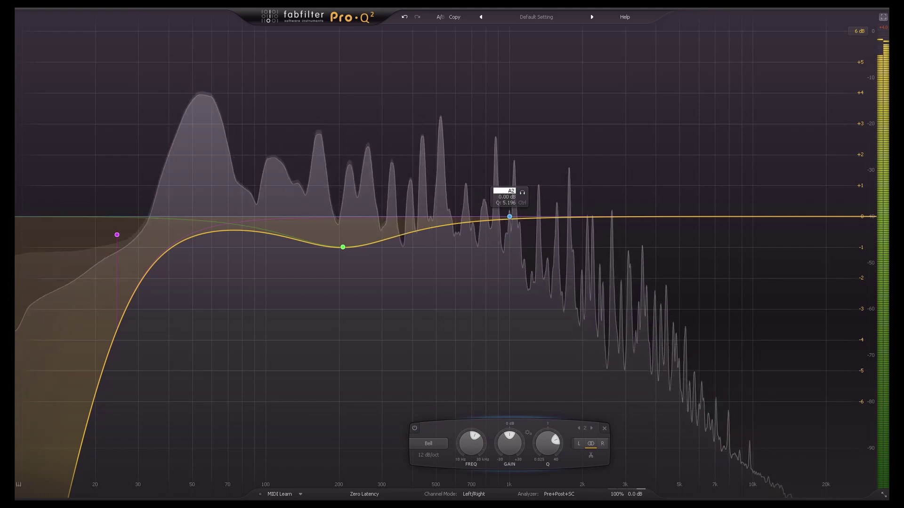
key(Return)
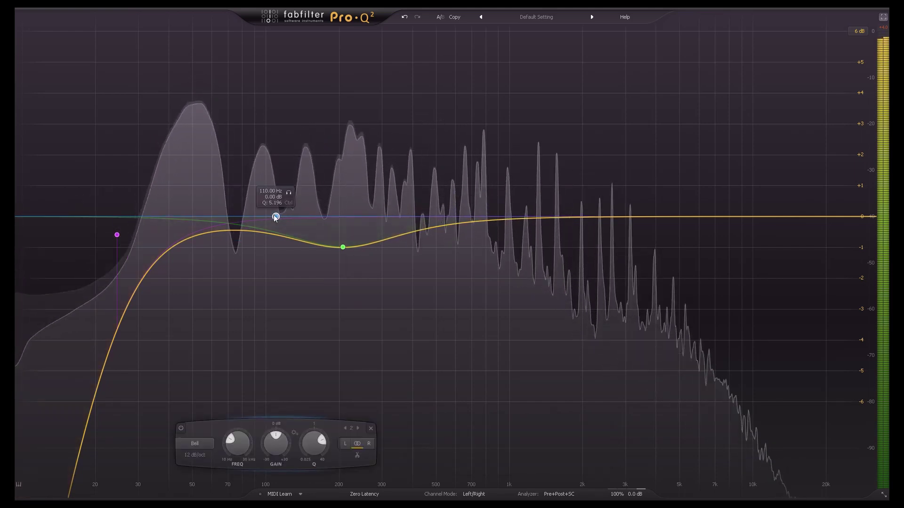
- Raise band 2's gain to about +0.65 dB and set its frequency to 2k
drag(276, 217, 279, 197)
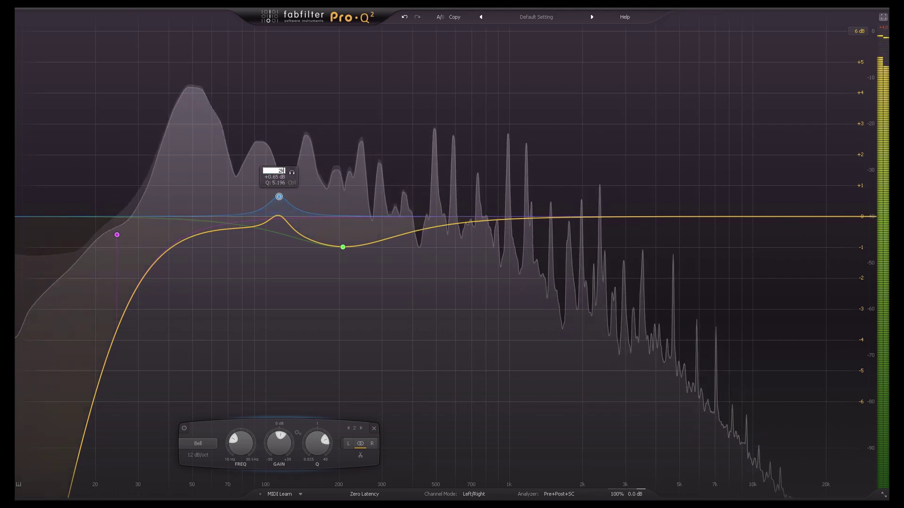
text(2k)
key(Return)
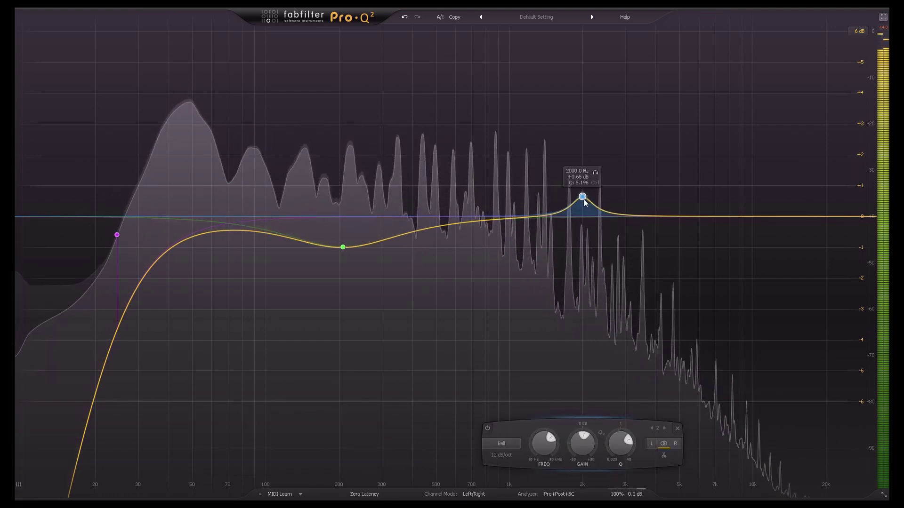
- Fine-adjust band 2 to about 1859 Hz, +0.71 dB, and raise its Q to about 7.2
drag(583, 197, 588, 405)
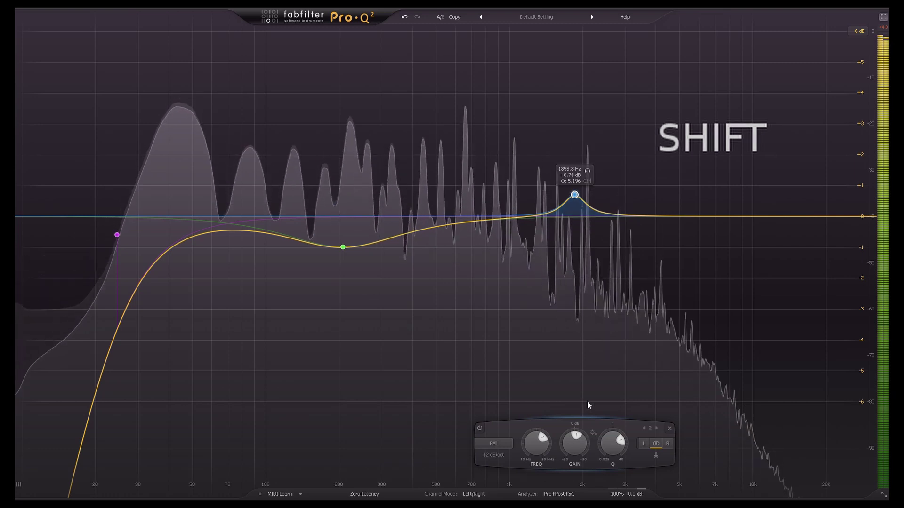
drag(616, 440, 594, 407)
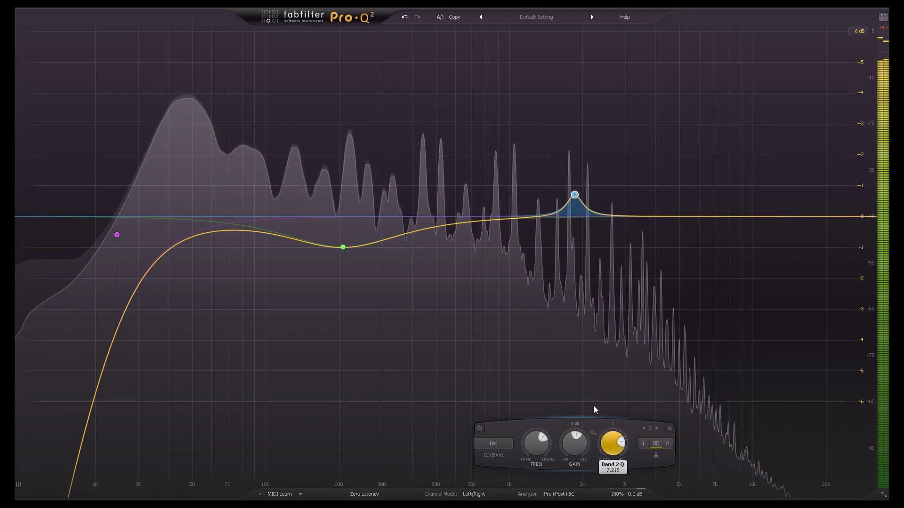
- Lower band 2's Q to about 4.55 and fine-adjust the band to about 1904 Hz, +0.74 dB
drag(583, 468, 600, 417)
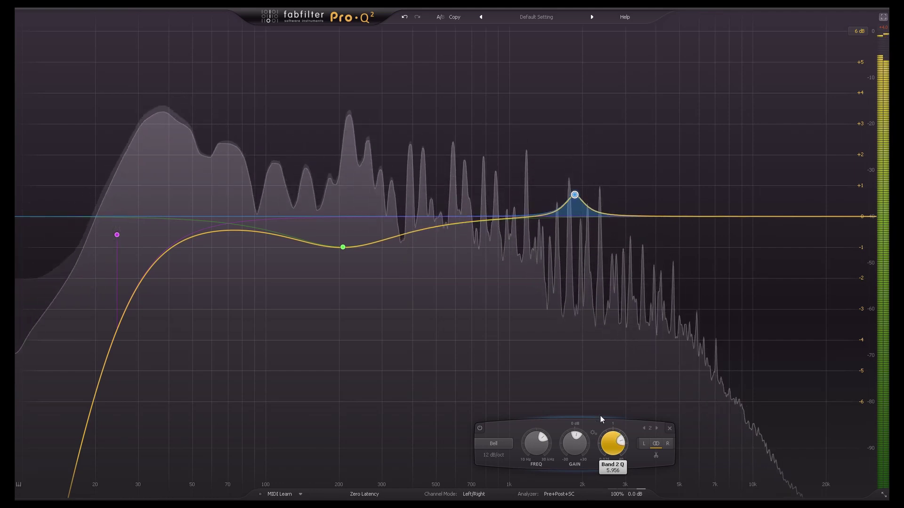
key(shift)
drag(615, 337, 599, 367)
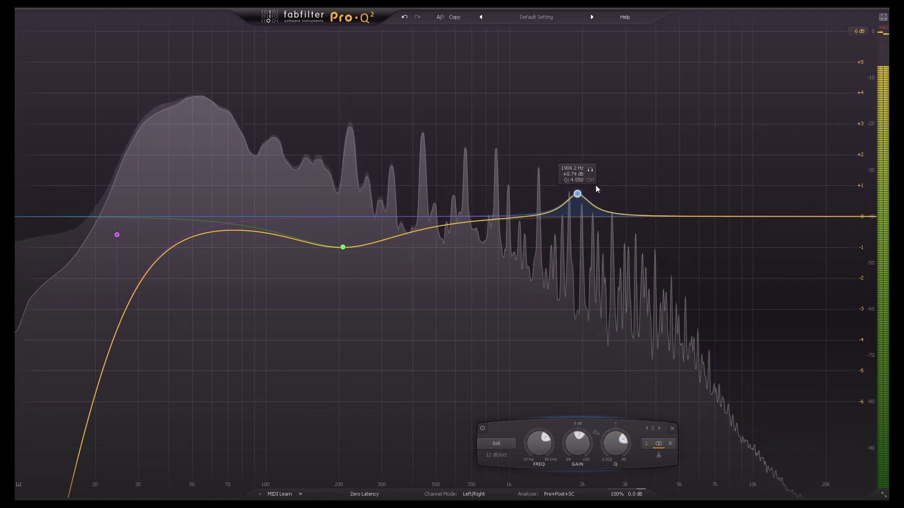
- Move band 2 down to about 968 Hz and change only its gain, ending at about +2.28 dB
drag(578, 195, 506, 195)
key(alt)
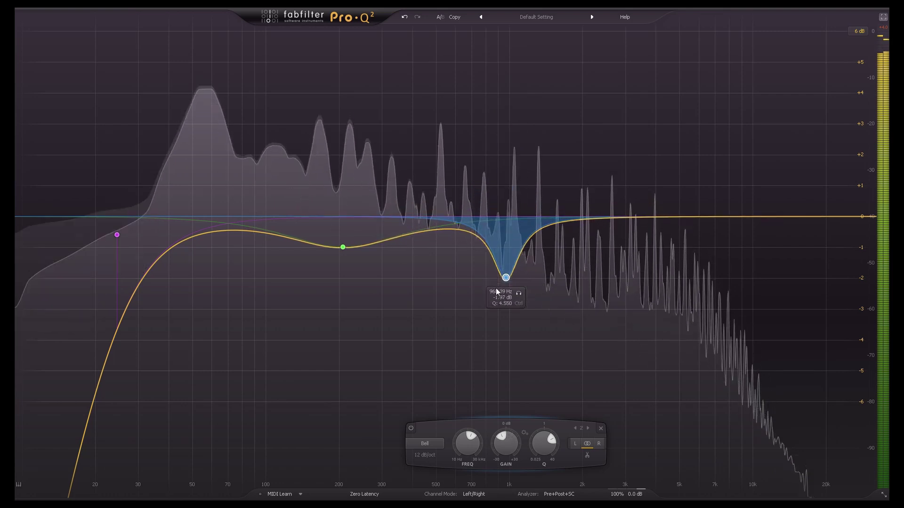
drag(499, 393, 532, 136)
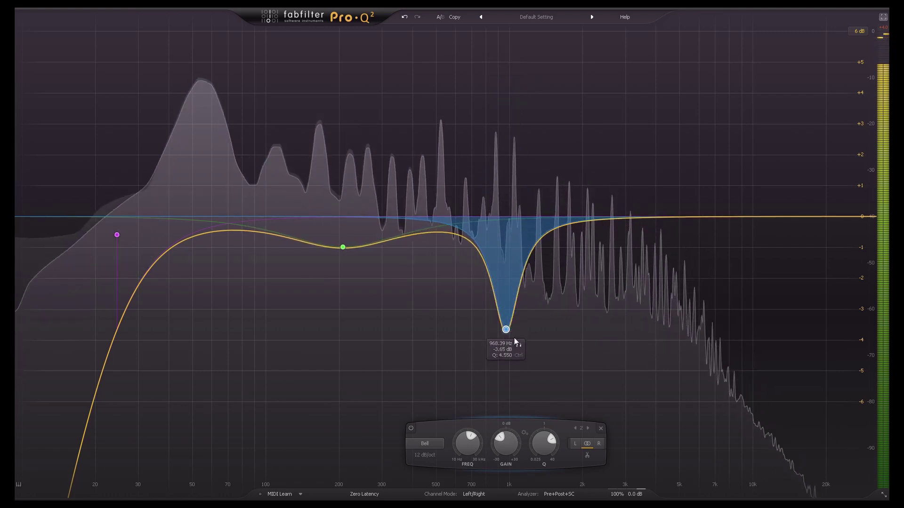
drag(515, 341, 525, 182)
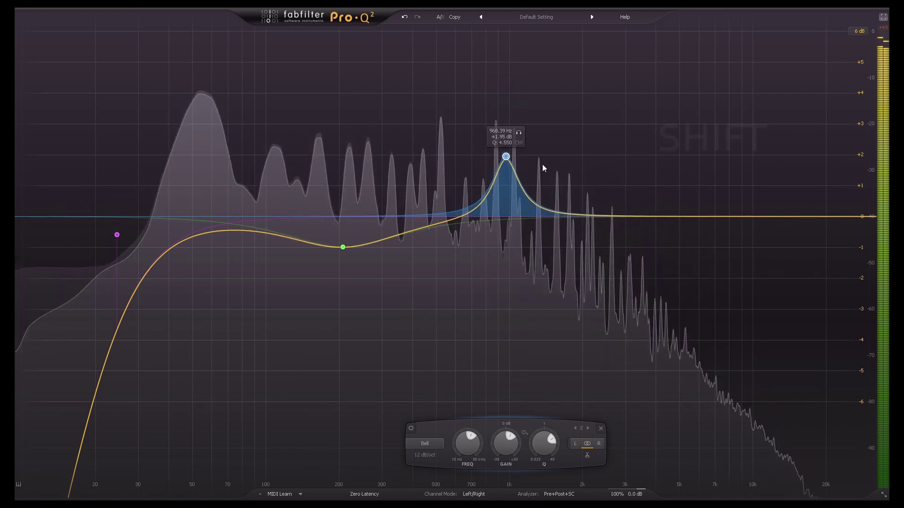
drag(530, 265, 546, 203)
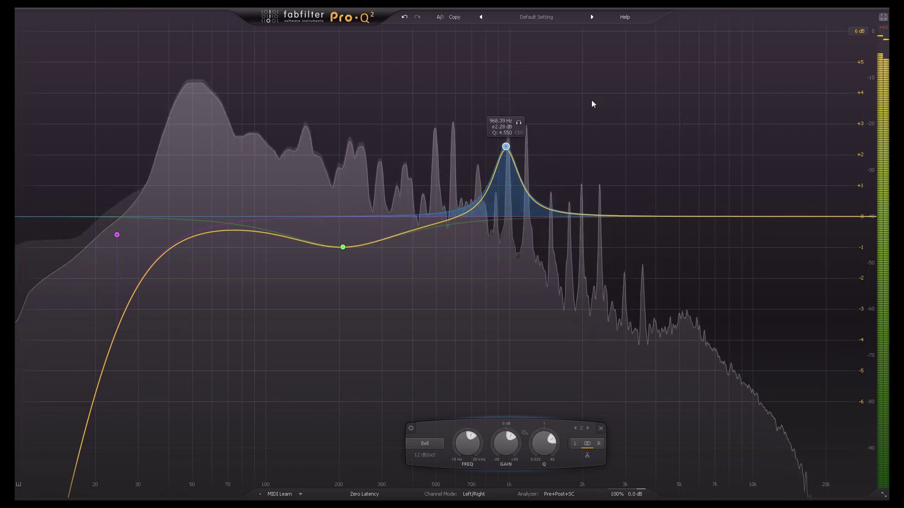
- Shift both bell bands up together until band 2 reaches about 3220 Hz, then undo and redo the move
drag(594, 82, 264, 320)
drag(507, 149, 633, 171)
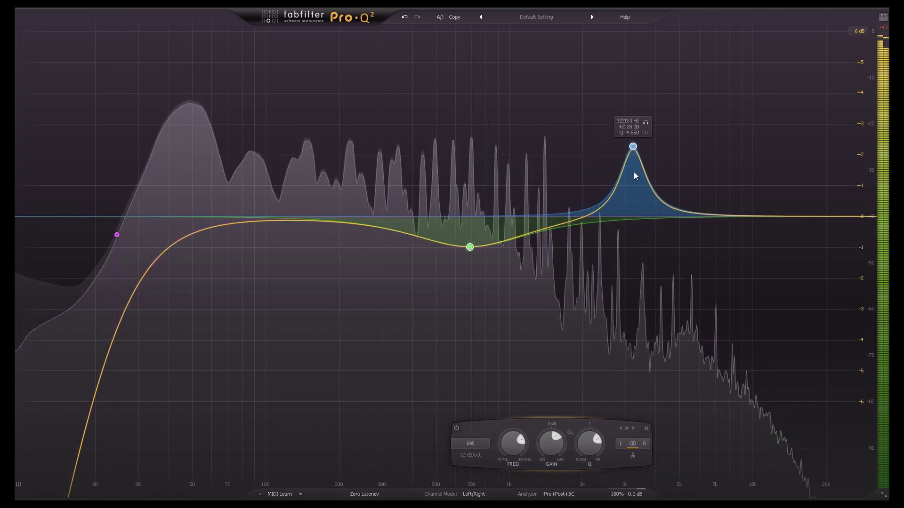
click(404, 18)
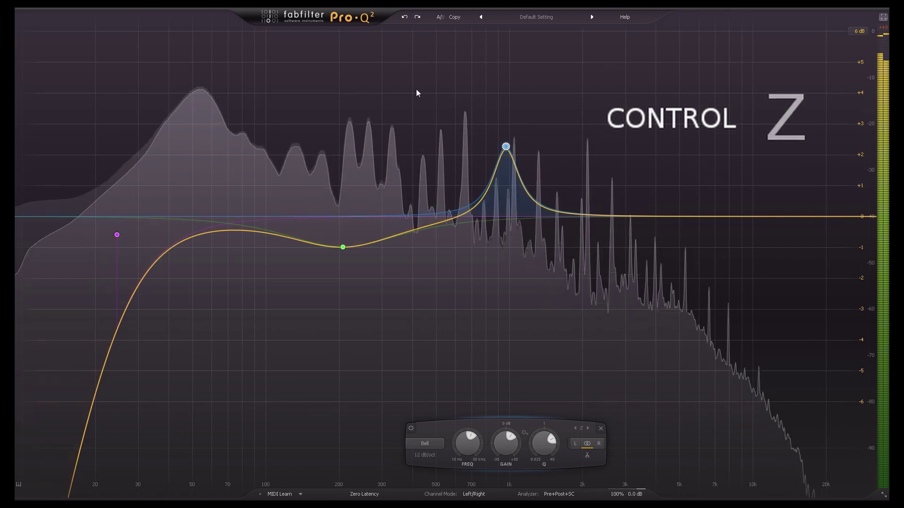
key(ctrl+y)
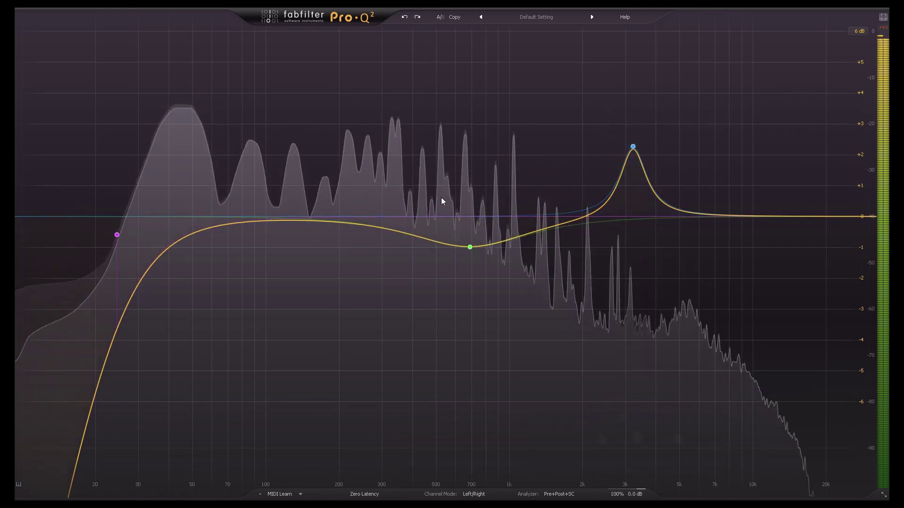
- Turn on gain-Q interaction, raise the green bell band's Q to about 3.6 and band 2's Q to about 5.42
click(470, 247)
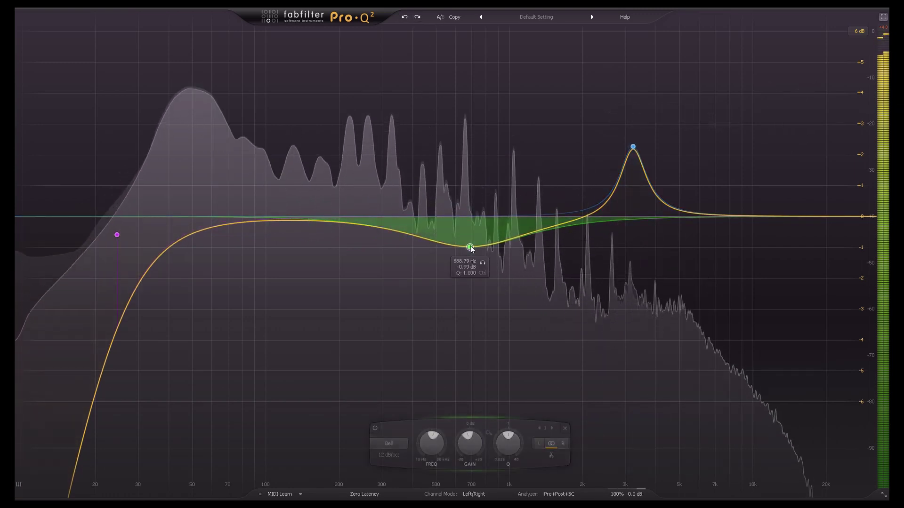
click(489, 434)
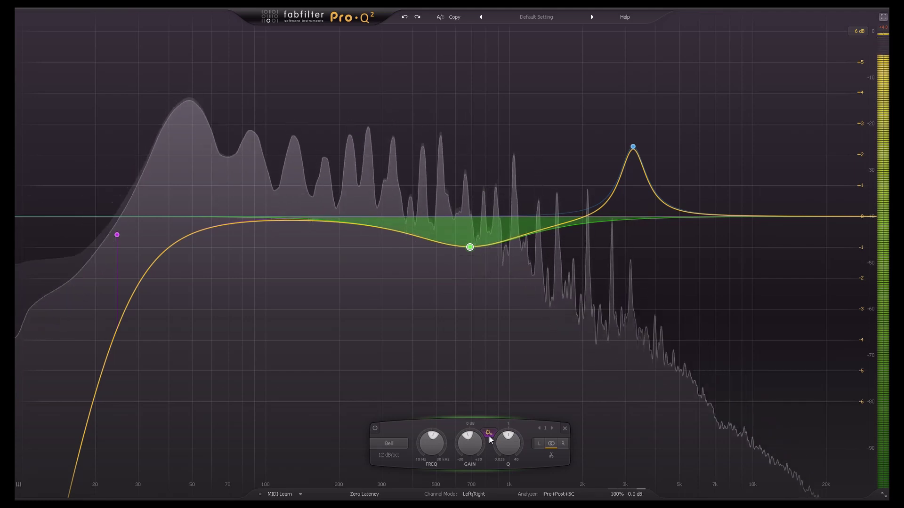
drag(503, 451, 524, 350)
click(633, 146)
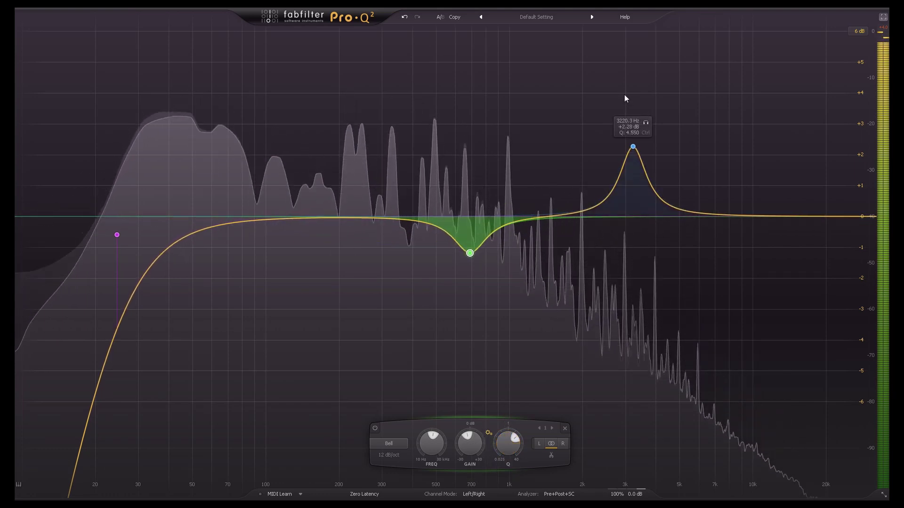
mouse_move(671, 439)
mouse_down()
mouse_move(666, 474)
mouse_move(670, 445)
mouse_move(673, 479)
mouse_move(664, 447)
mouse_up()
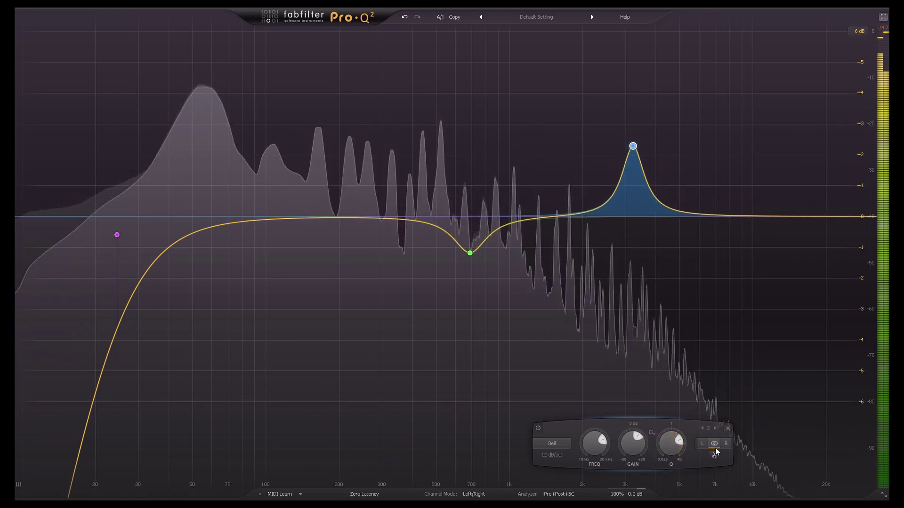
- Step through the bands and bypass the 3220 Hz bell band
click(715, 428)
click(715, 429)
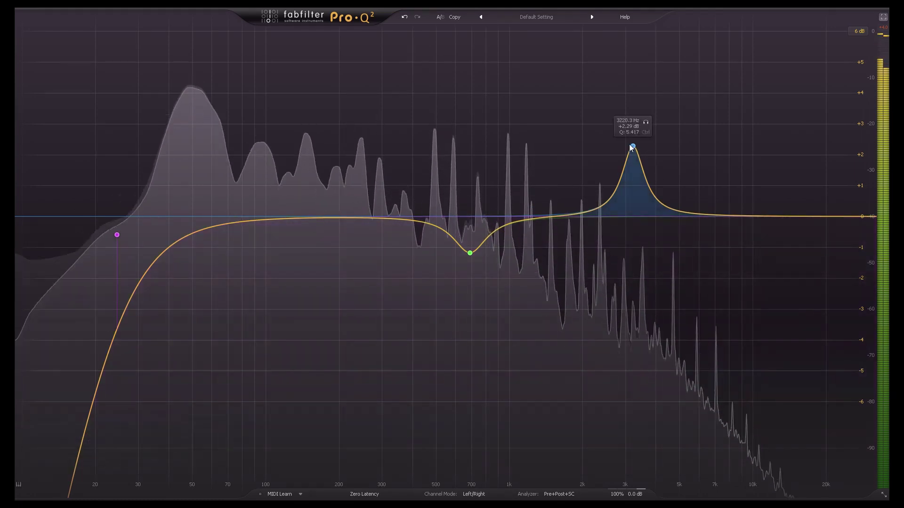
double_click(632, 145)
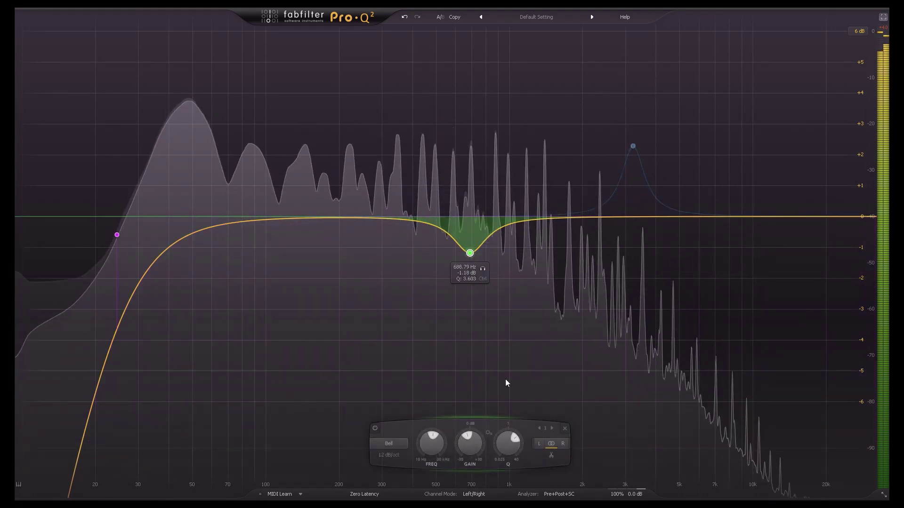
- Toggle the green bell band's bypass, then disable and re-enable the band
click(376, 429)
click(377, 430)
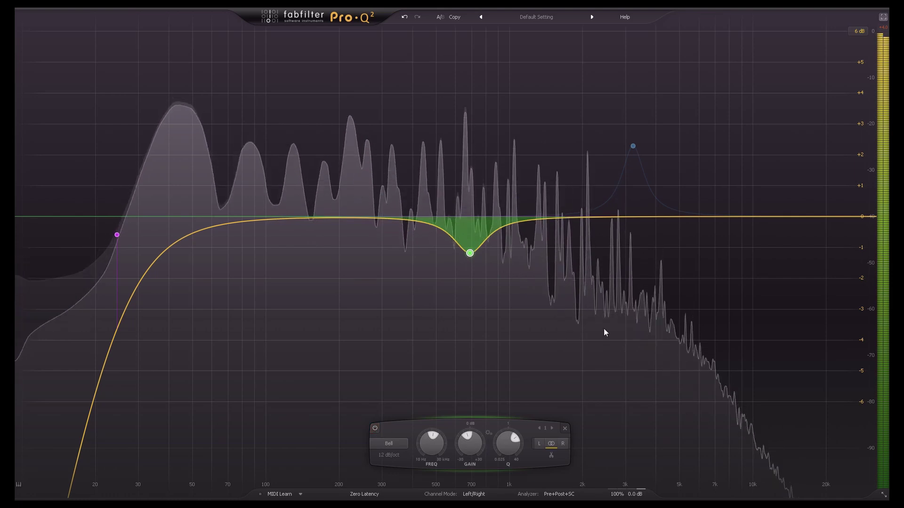
right_click(470, 253)
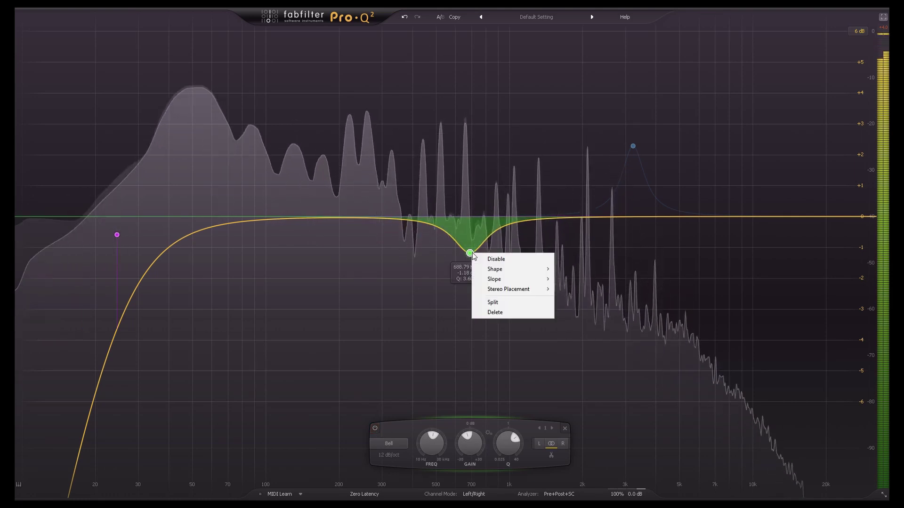
click(484, 259)
right_click(471, 253)
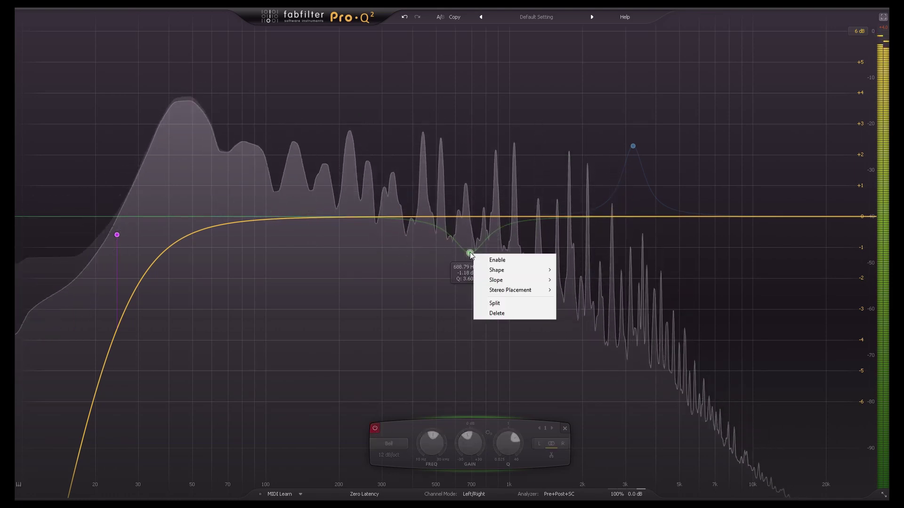
key(Escape)
click(488, 257)
- Split the bypassed 3220 Hz band into left and right bands, enable them and move both to about 2530 Hz, +1.87 dB
right_click(634, 147)
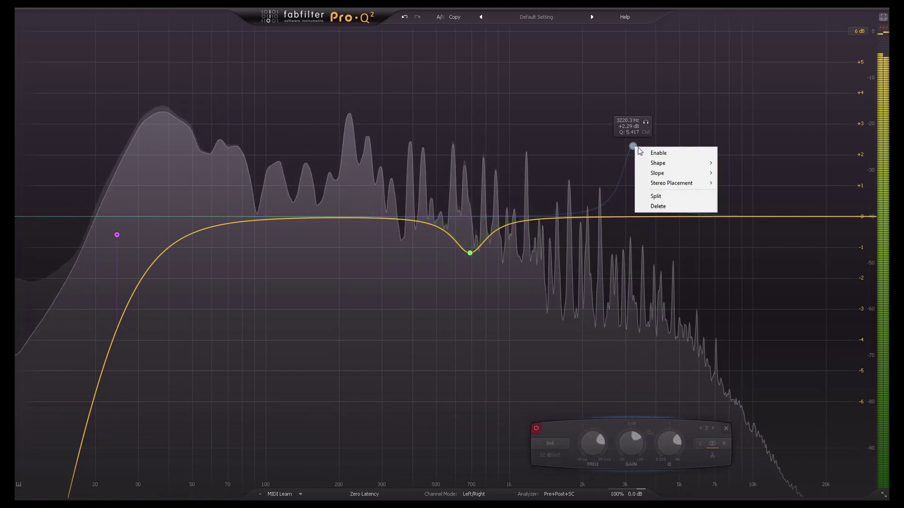
mouse_move(662, 165)
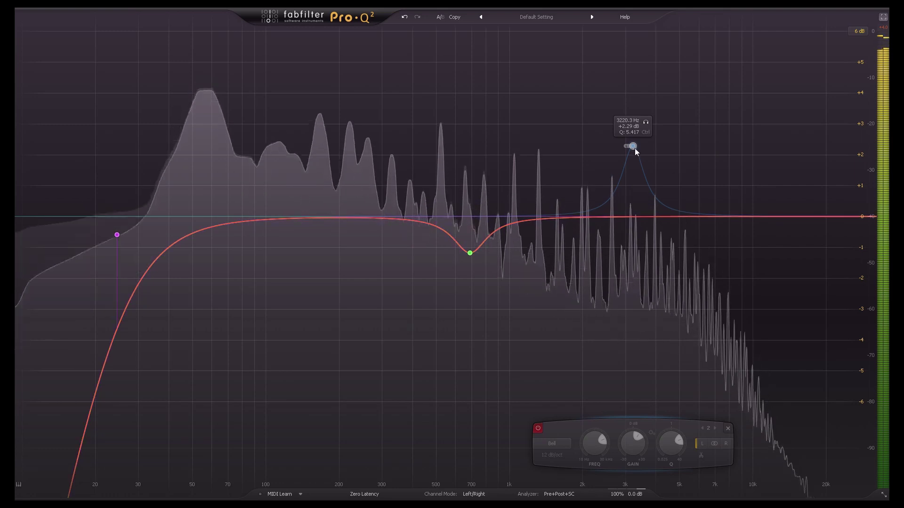
click(649, 153)
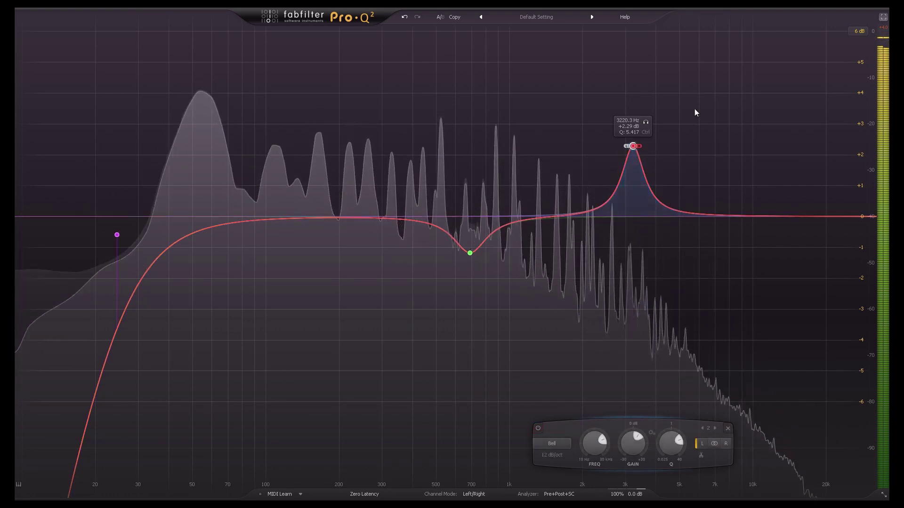
drag(694, 112, 577, 175)
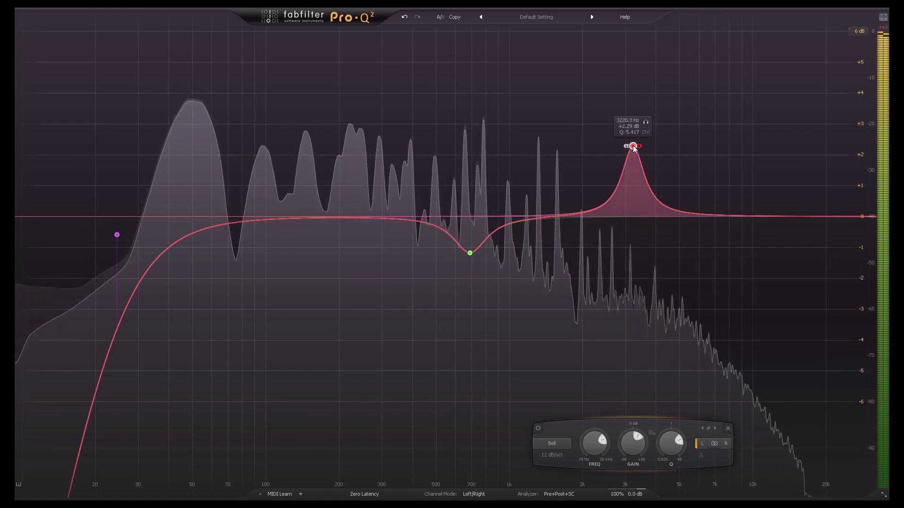
drag(632, 146, 606, 159)
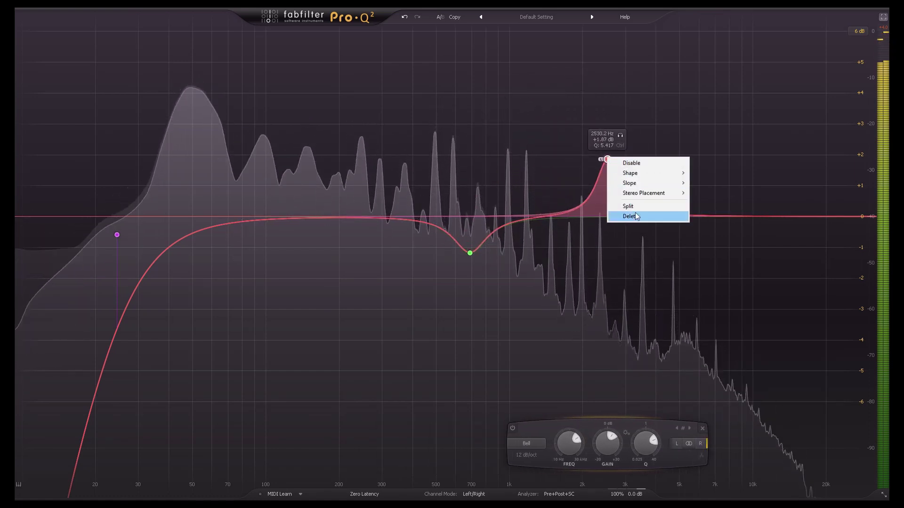
- Delete the split left and right bands and the green bell band, leaving only the low cut
click(637, 216)
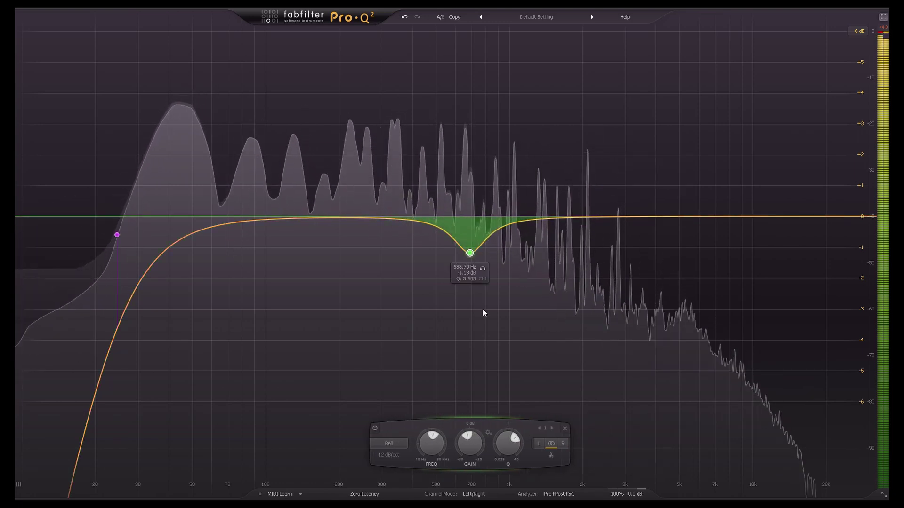
click(562, 430)
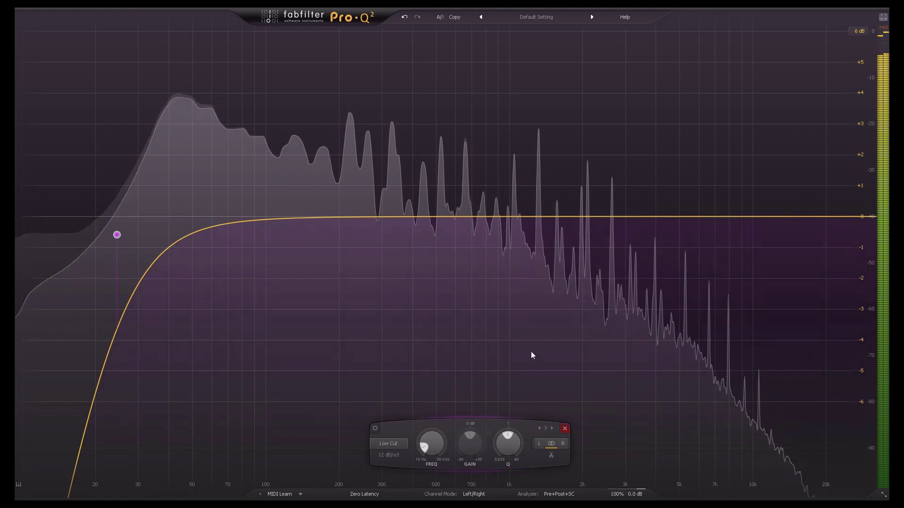
- Add a bell band on the curve and audition it in solo while sweeping it to about 1112 Hz, +1.52 dB, Q 2.9
click(488, 217)
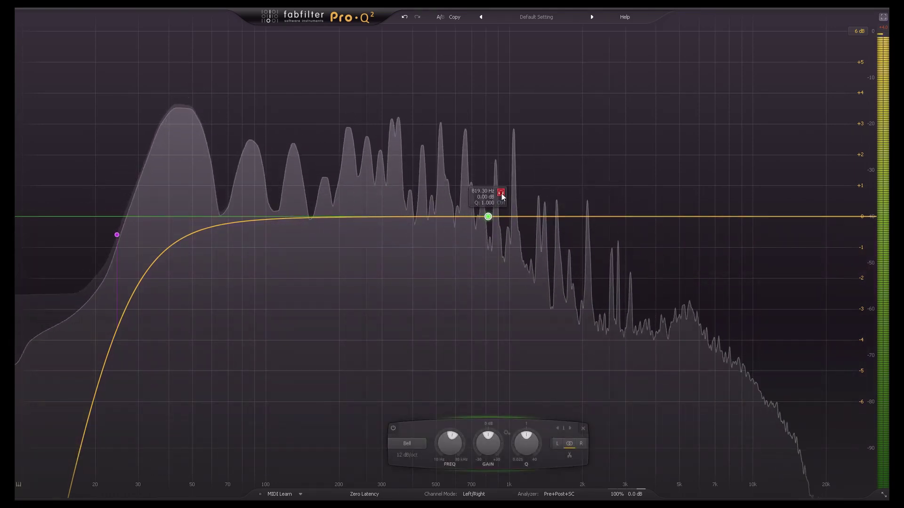
drag(500, 193, 529, 151)
scroll(474, 154, up, 3)
scroll(477, 156, down, 5)
scroll(477, 156, up, 7)
scroll(478, 156, down, 3)
scroll(478, 157, up, 3)
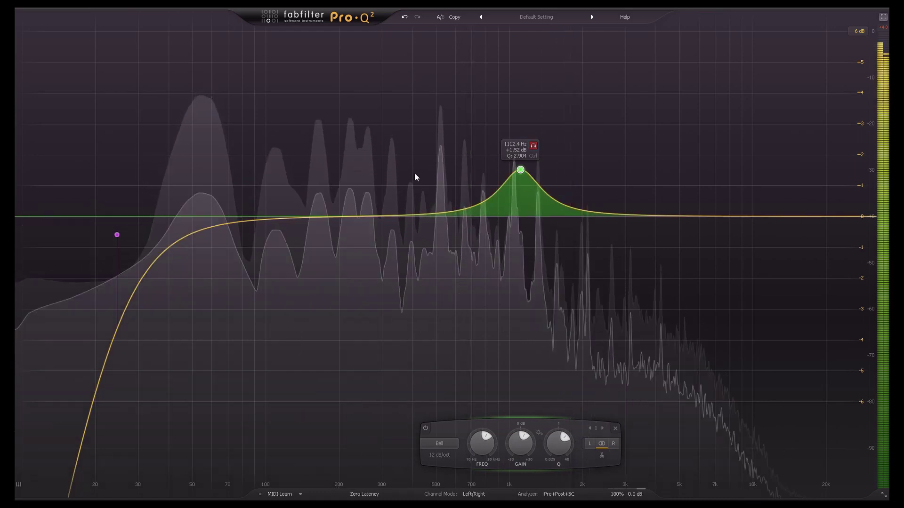
- Add a high cut at about 3963 Hz, audition it in solo, and move its frequency up to about 8 kHz
drag(864, 216, 654, 196)
click(667, 180)
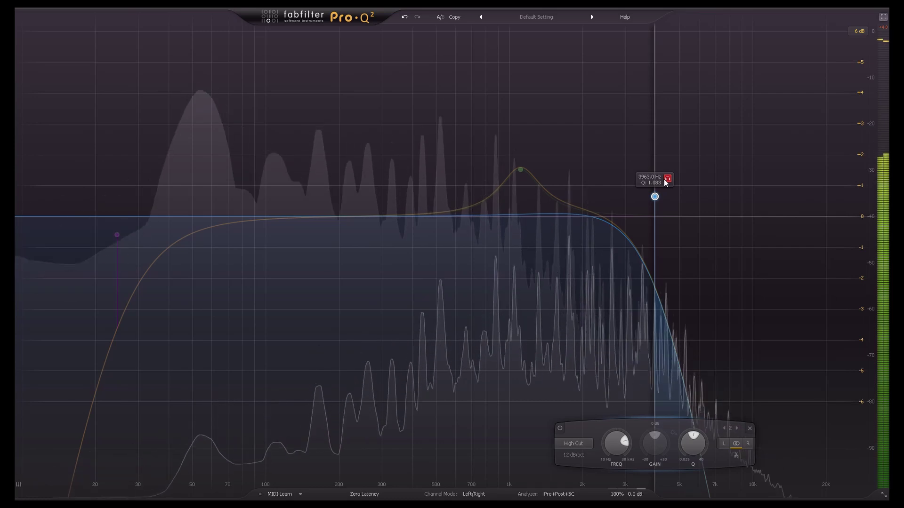
click(666, 180)
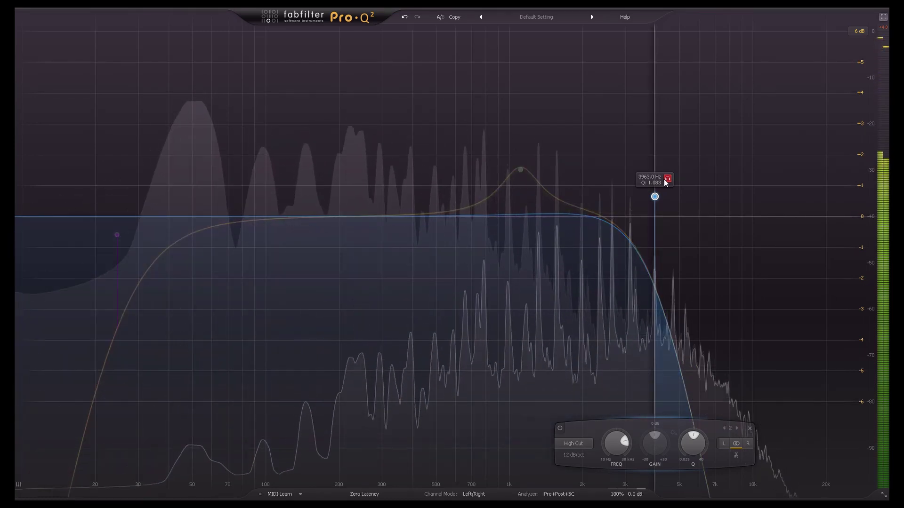
click(663, 180)
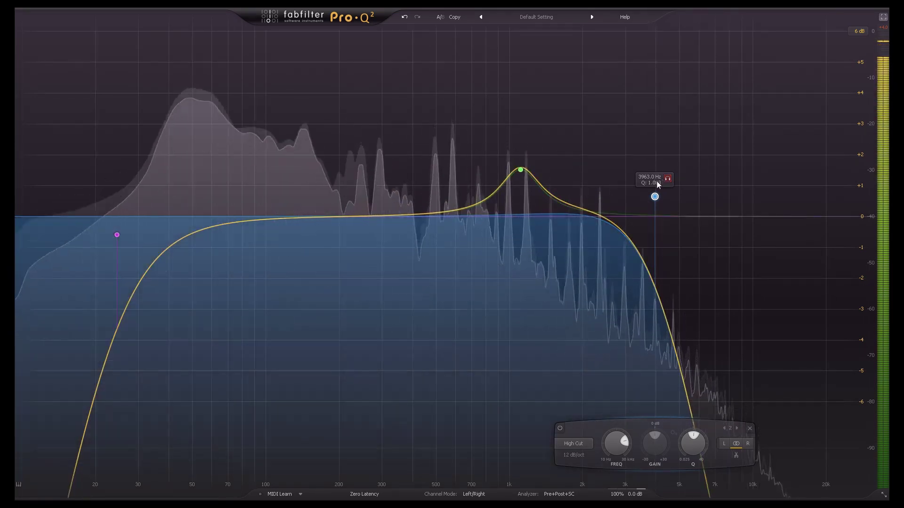
drag(655, 197, 729, 203)
- Switch the equalizer's global bypass on and off twice to compare the processed and unprocessed sound
mouse_move(630, 498)
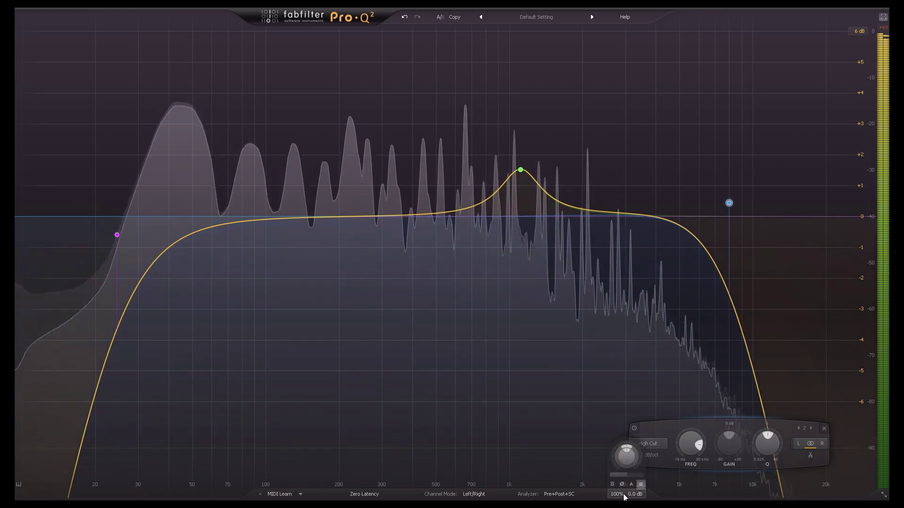
click(612, 486)
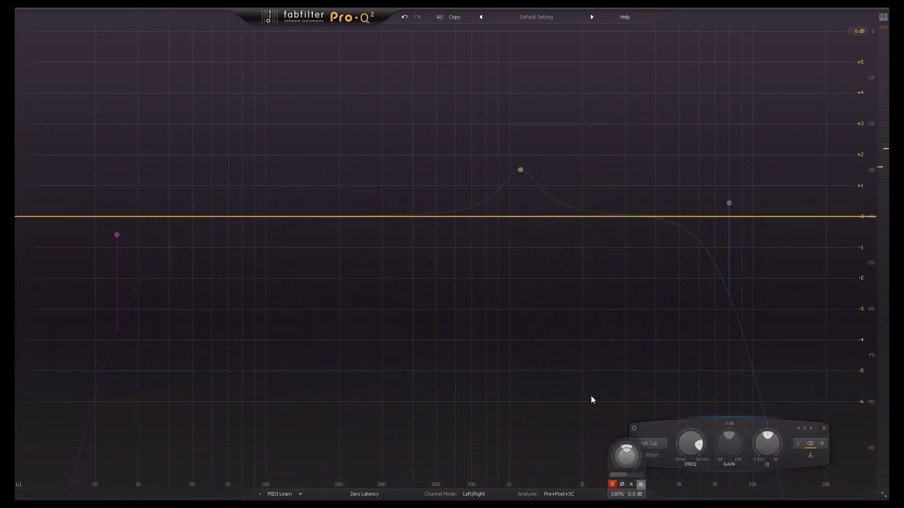
click(613, 485)
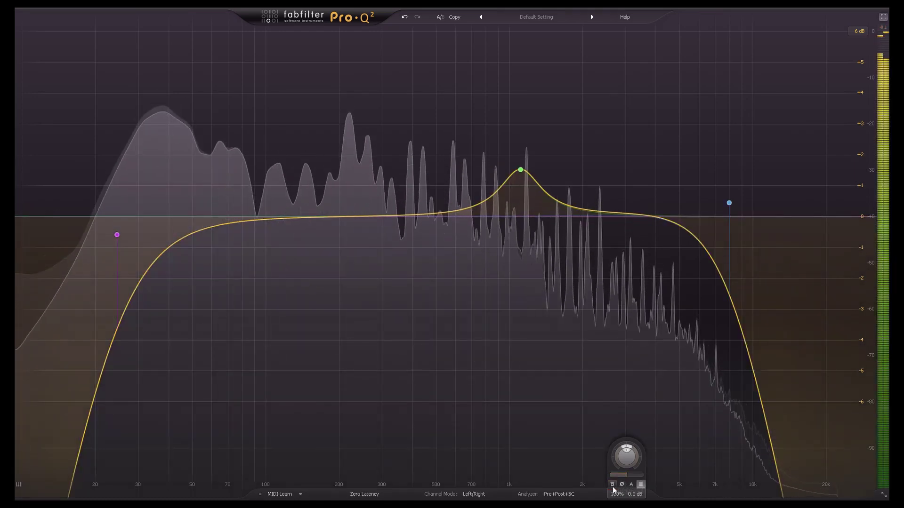
click(613, 485)
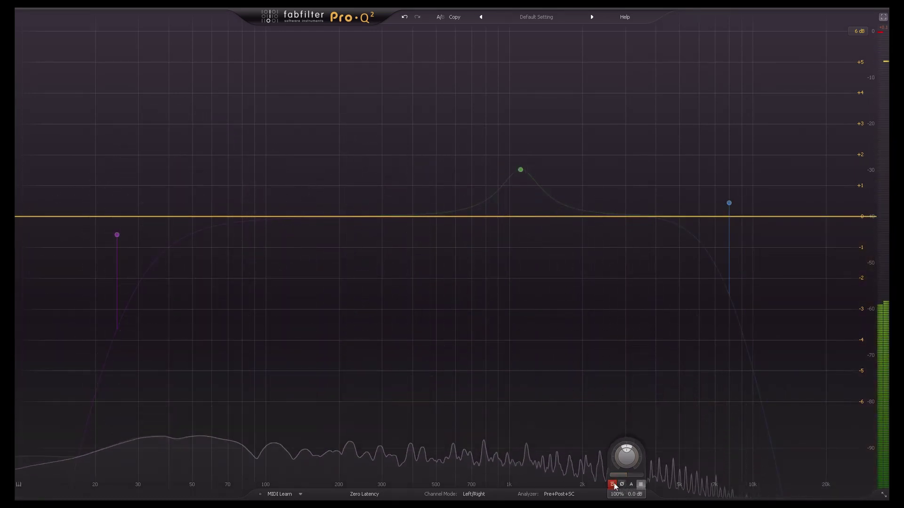
click(614, 485)
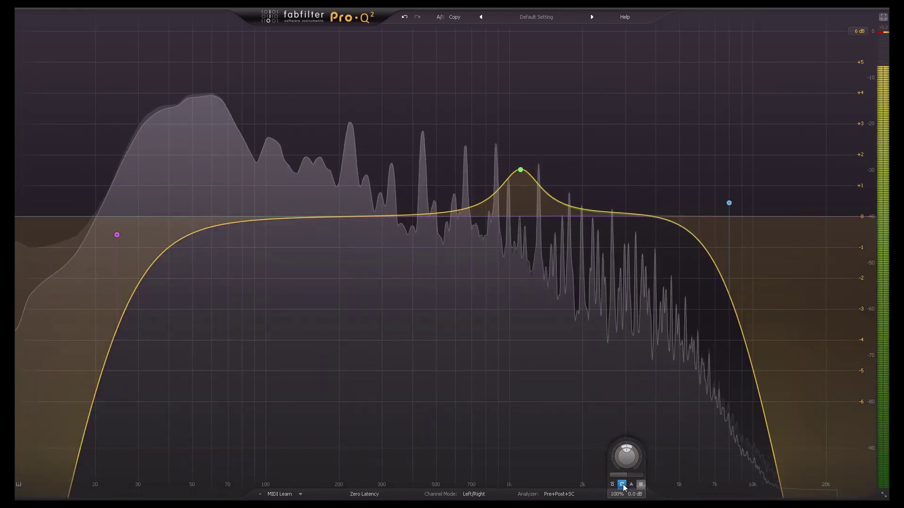
- Turn off the output phase inversion and toggle the output level meter off and on
click(622, 484)
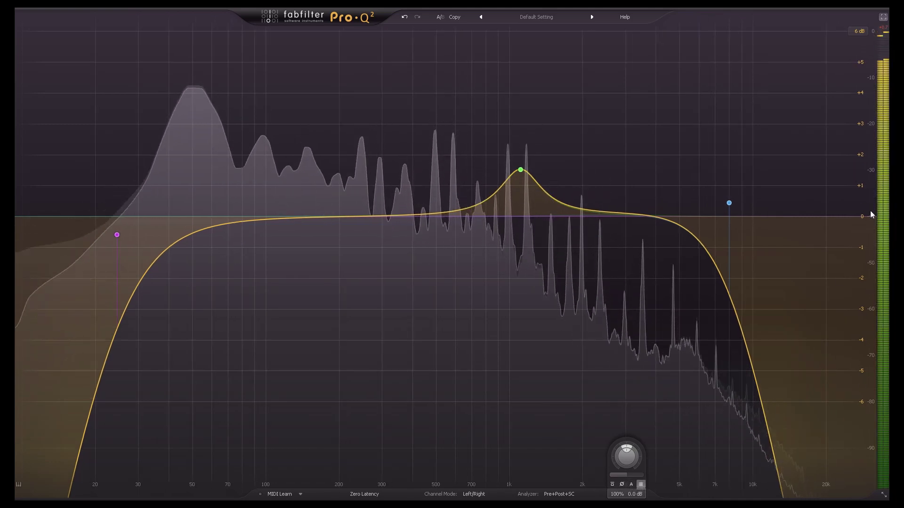
click(643, 488)
click(641, 486)
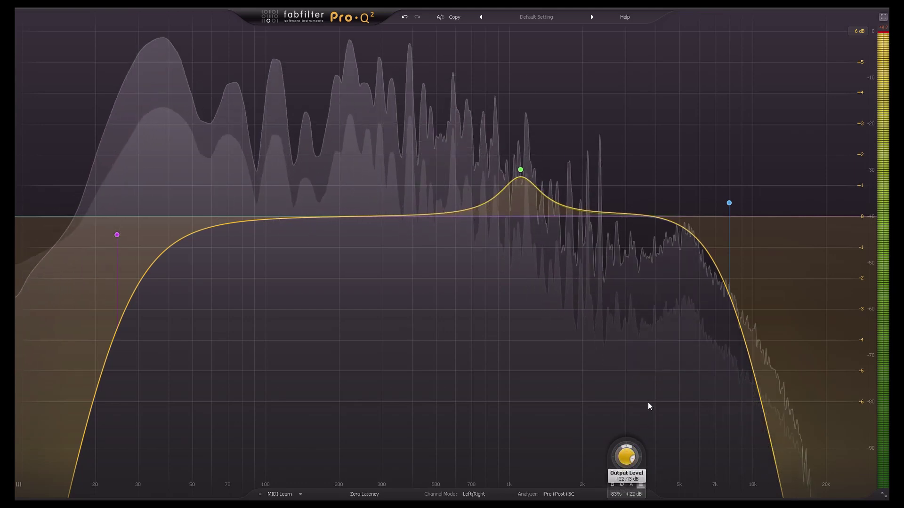
- Set the gain scale to 83% and sweep the output level up to about +22 dB and down to about -11 dB
drag(629, 451, 680, 387)
drag(691, 418, 690, 458)
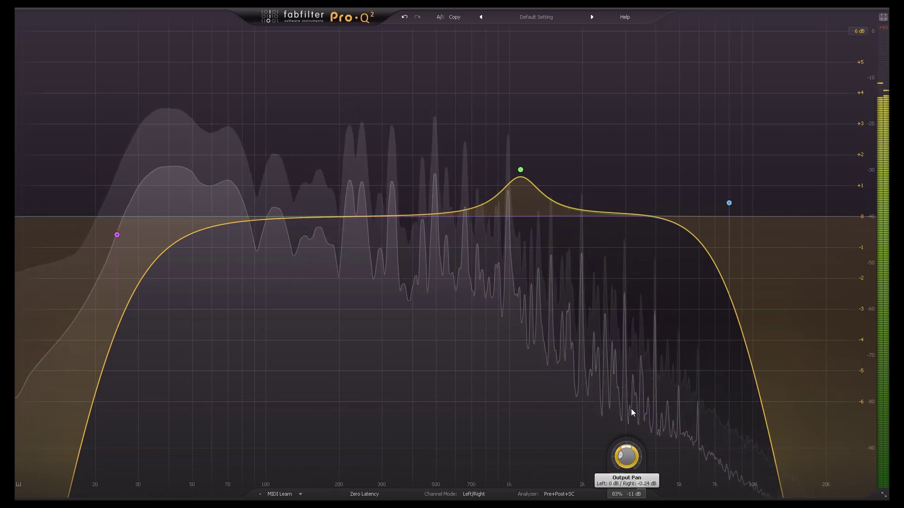
- Reset the output level to 0 dB and the output pan to 0
double_click(628, 459)
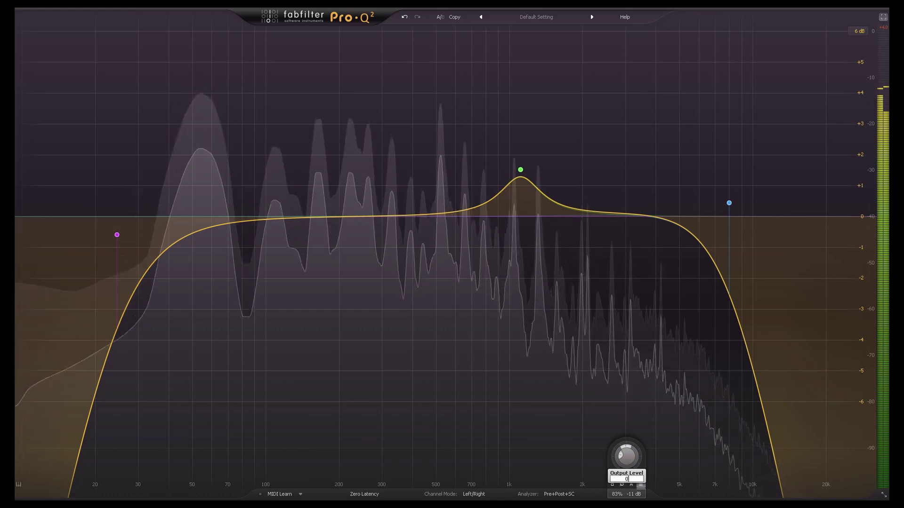
text(0)
key(Return)
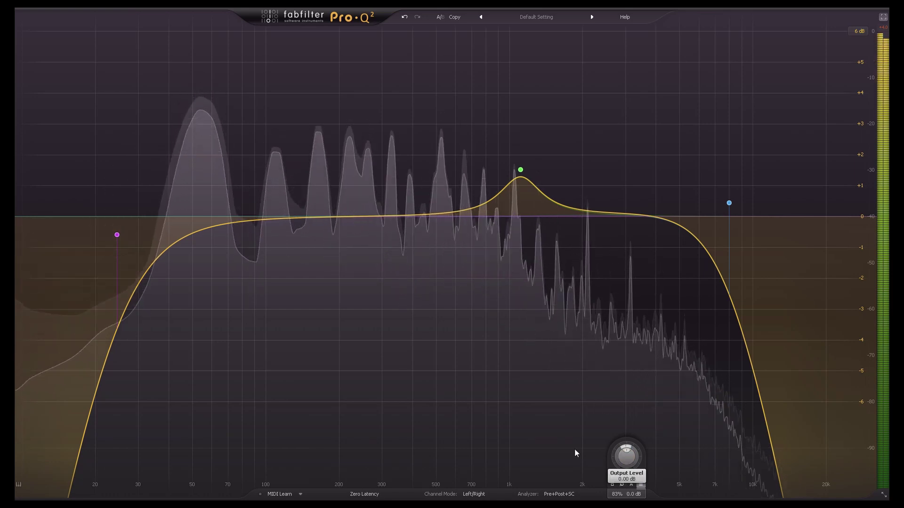
double_click(626, 445)
text(0)
key(Return)
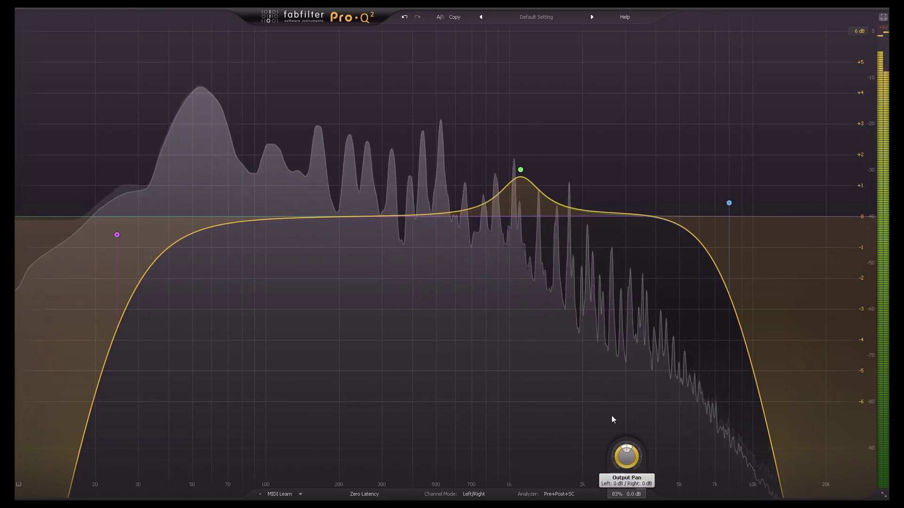
- Move the green bell band down to about 230 Hz and change its shape to Notch
drag(521, 169, 357, 178)
click(272, 444)
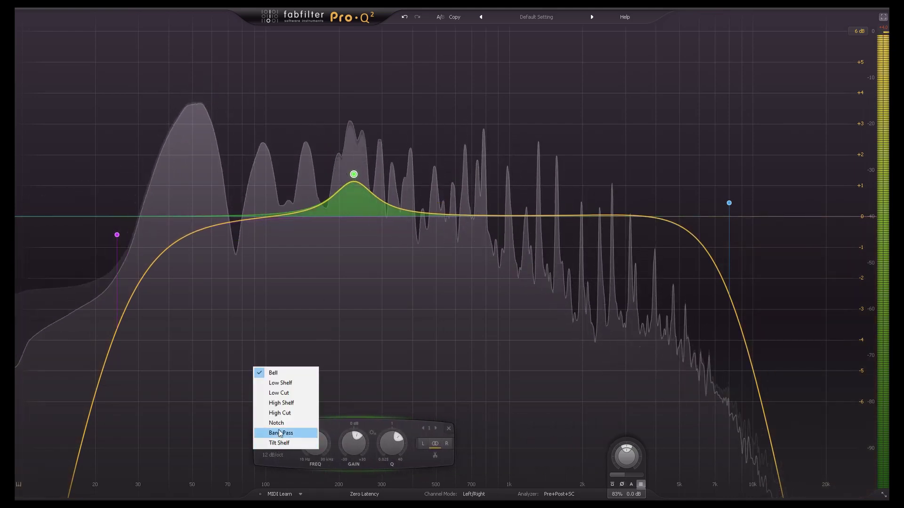
click(276, 431)
- Narrow the notch around 203 Hz to a Q of about 6.8, and move it up to about 1120 Hz with a Q of about 1.4
drag(354, 216, 328, 378)
drag(607, 217, 432, 86)
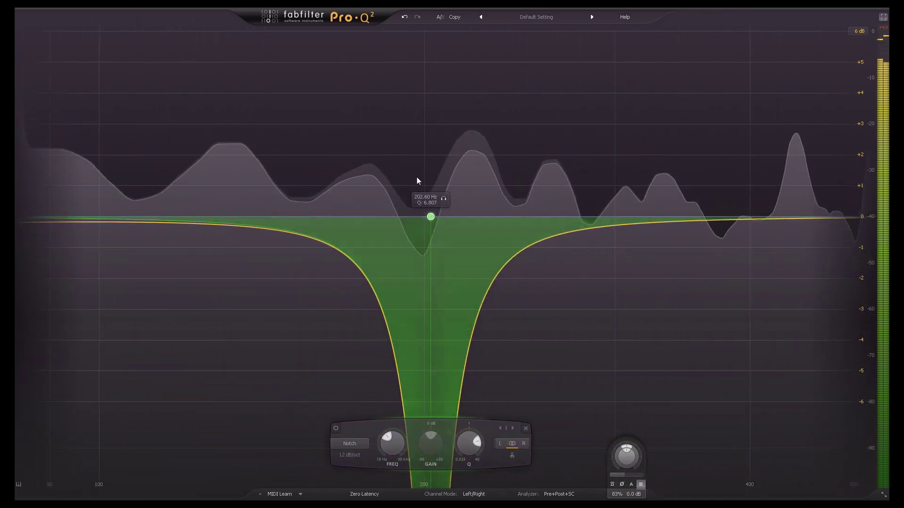
double_click(180, 485)
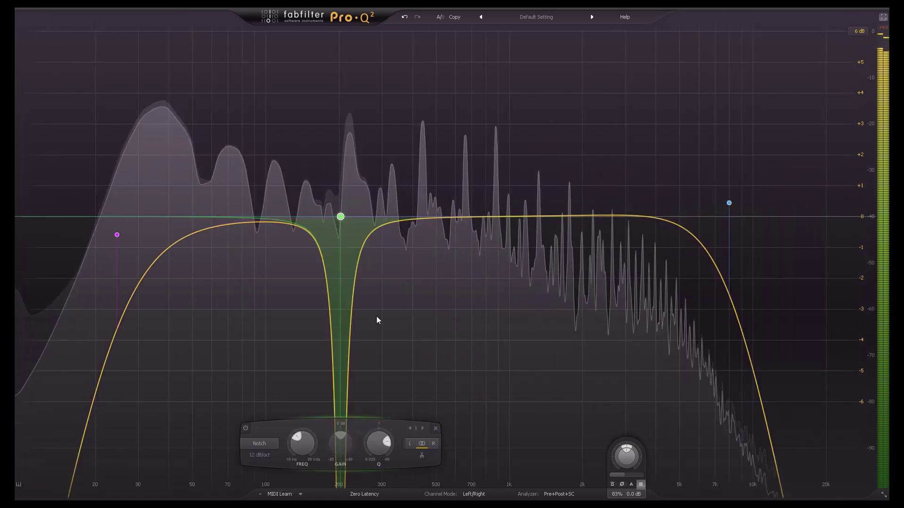
drag(341, 217, 521, 301)
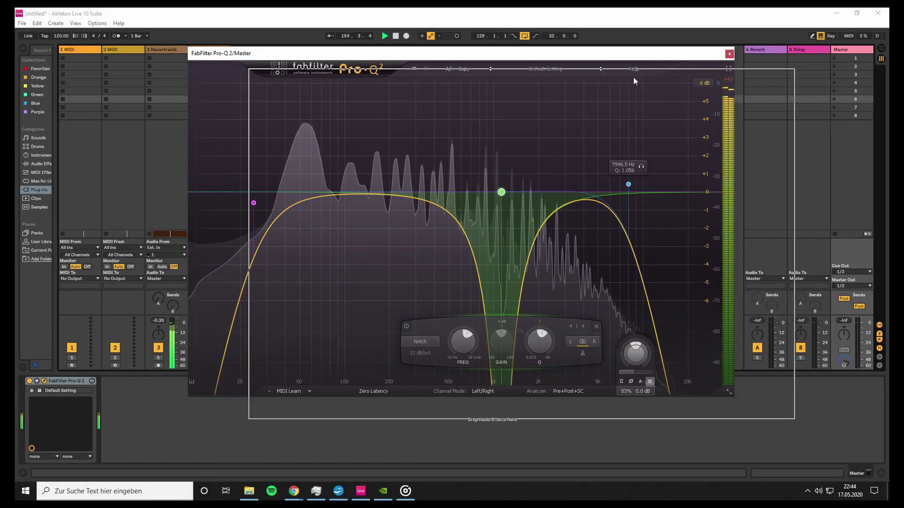
drag(634, 77, 574, 63)
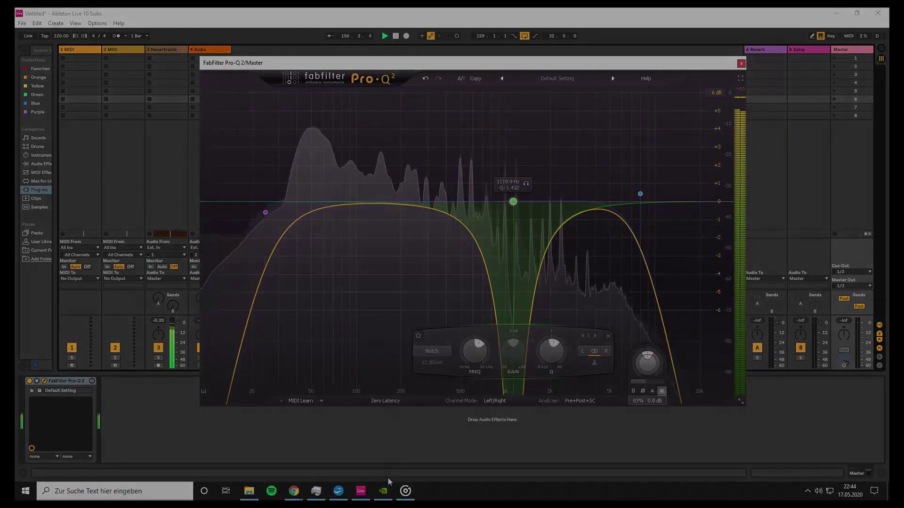
click(387, 487)
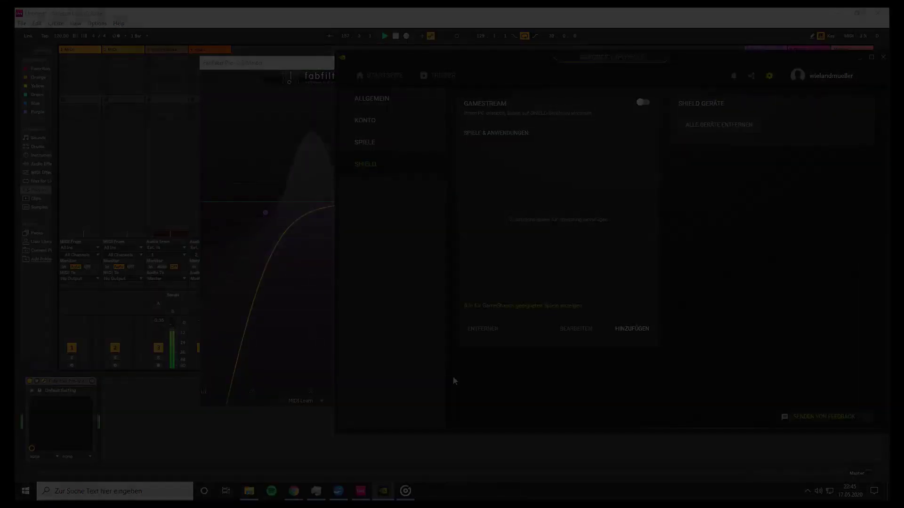